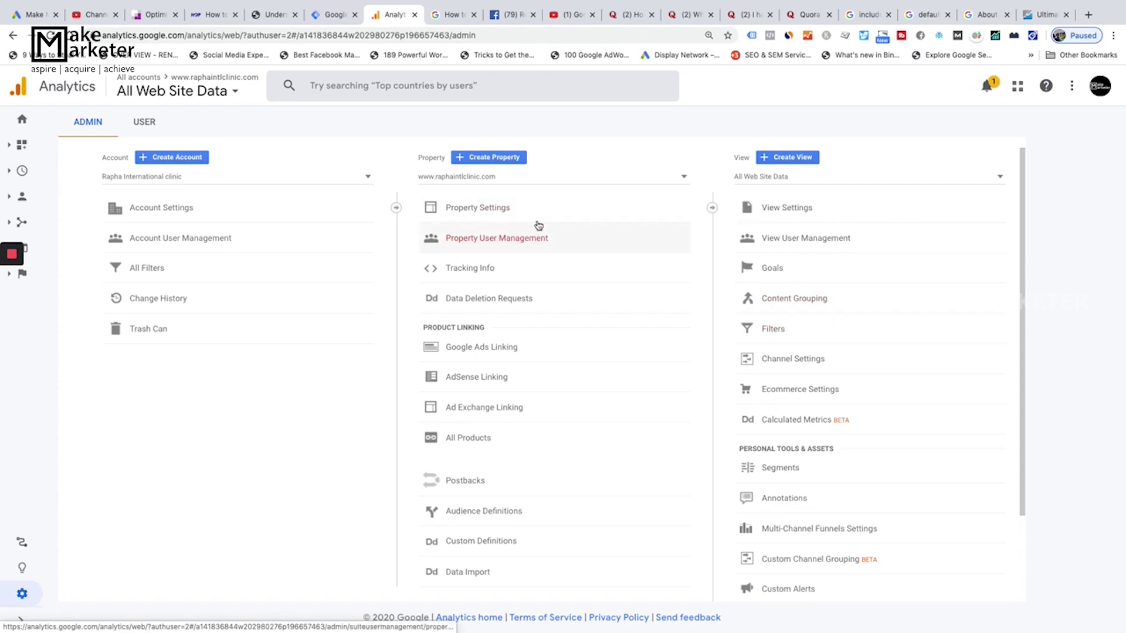
Examine the property selector and the options listed for the account, property and view on the admin page
left_click(514, 179)
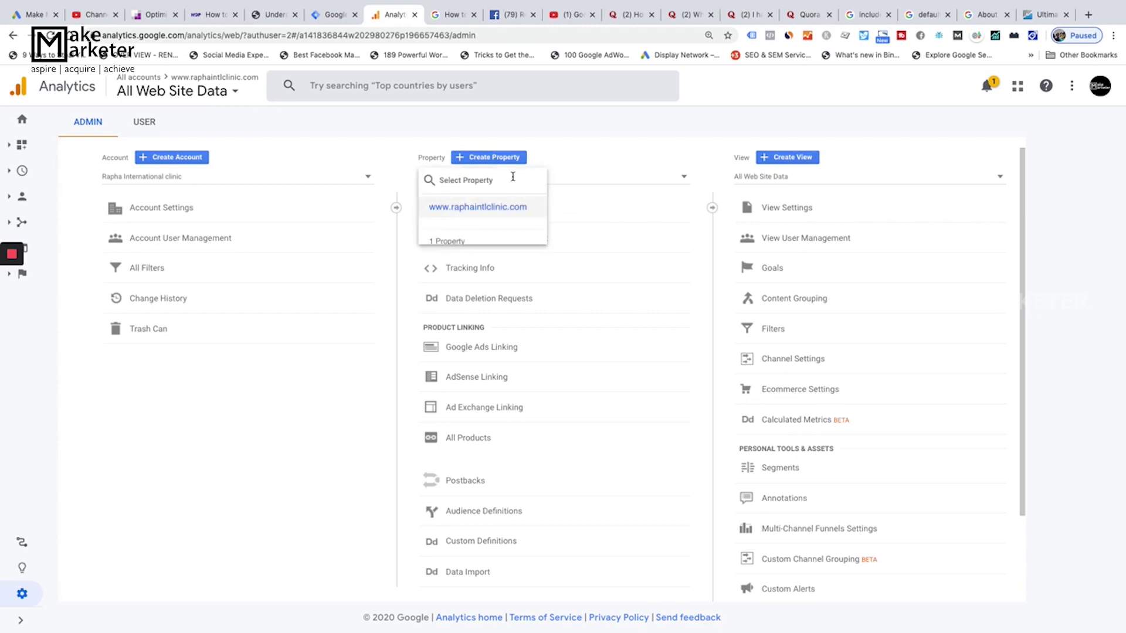
left_click(754, 135)
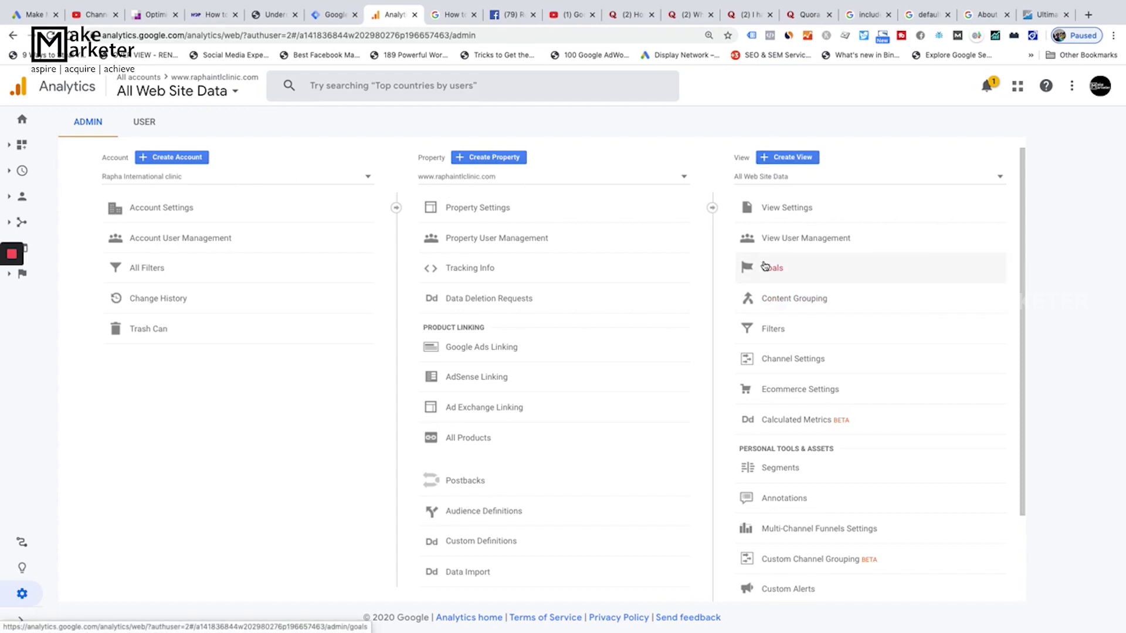
scroll(893, 232, "down", 1)
scroll(892, 231, "up", 1)
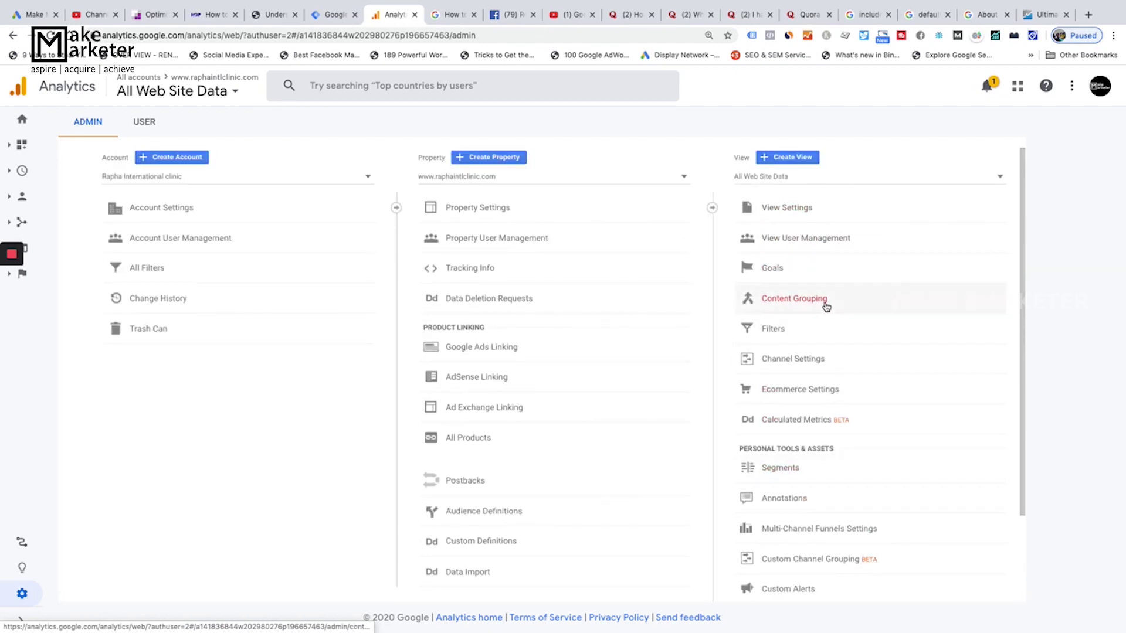
scroll(839, 352, "down", 1)
scroll(854, 399, "down", 1)
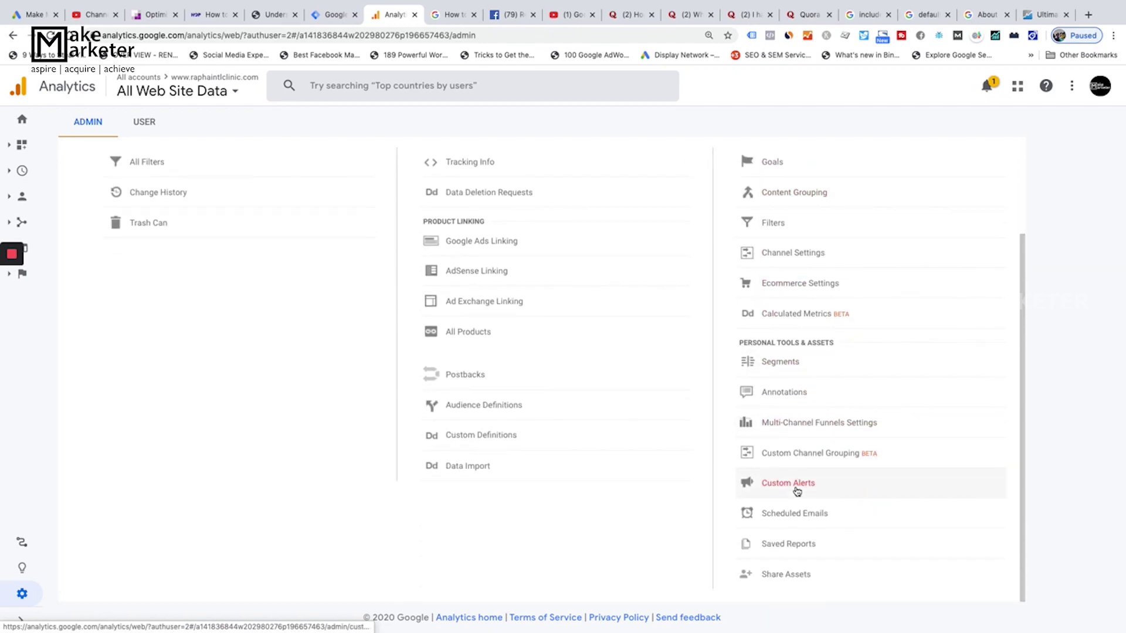
scroll(874, 399, "up", 1)
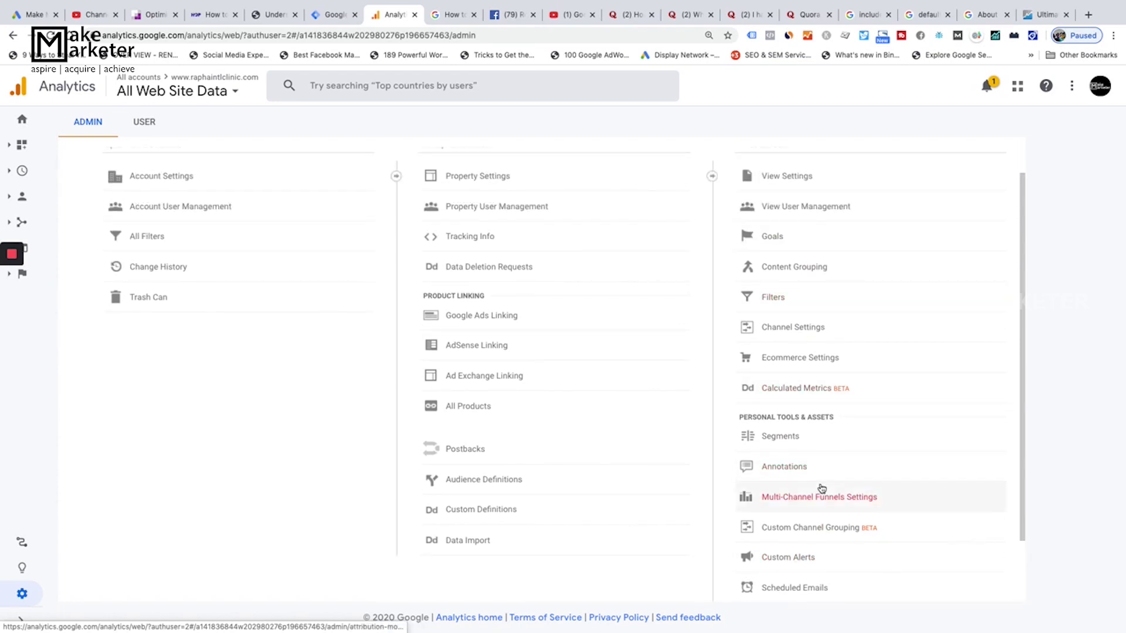
scroll(822, 489, "up", 1)
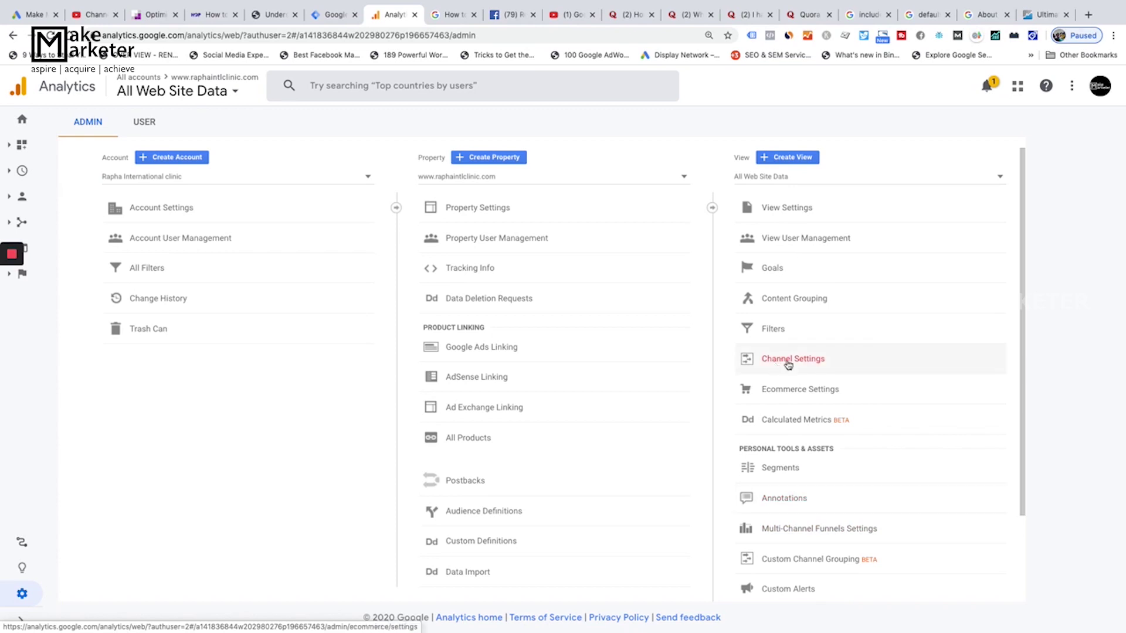
View the settings of the All Web Site Data view and the creation form for a new reporting view
left_click(778, 216)
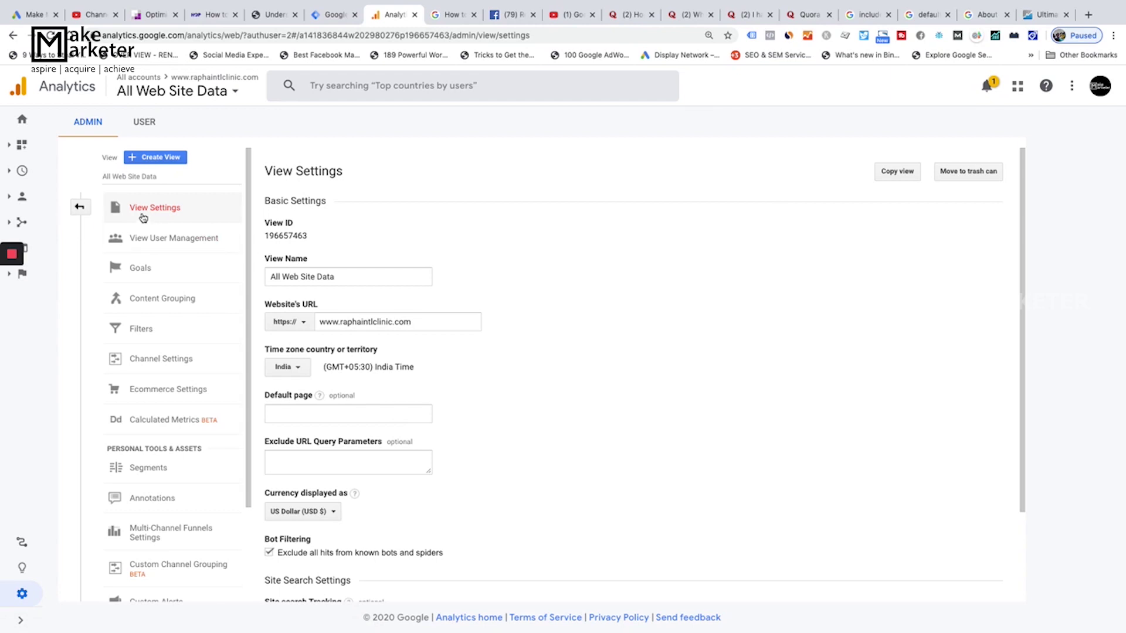
left_click(79, 207)
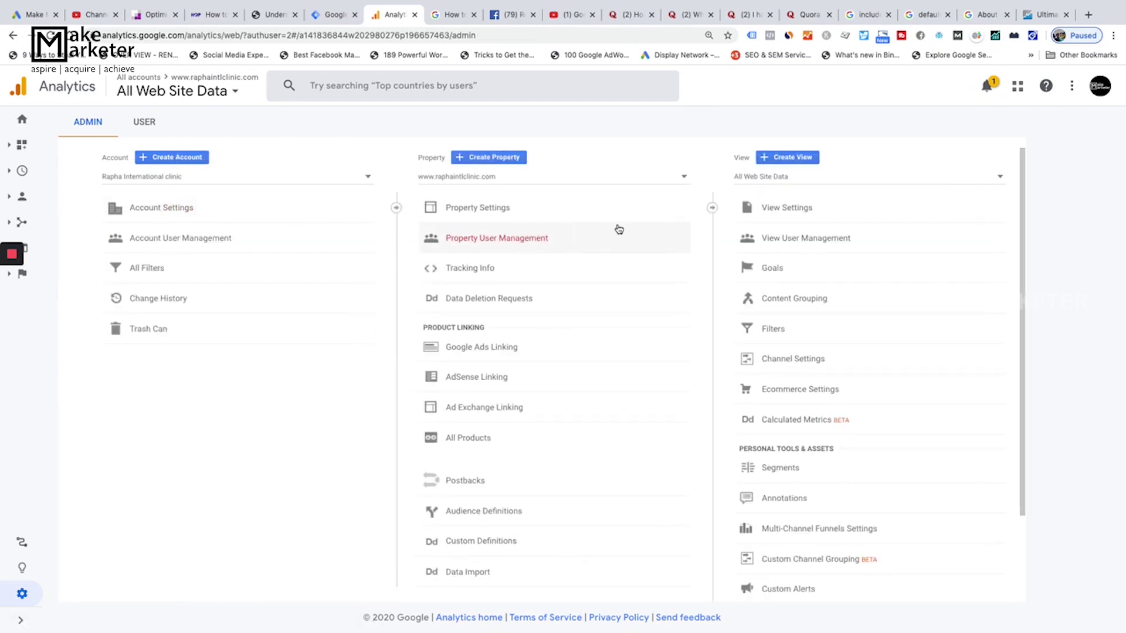
left_click(788, 163)
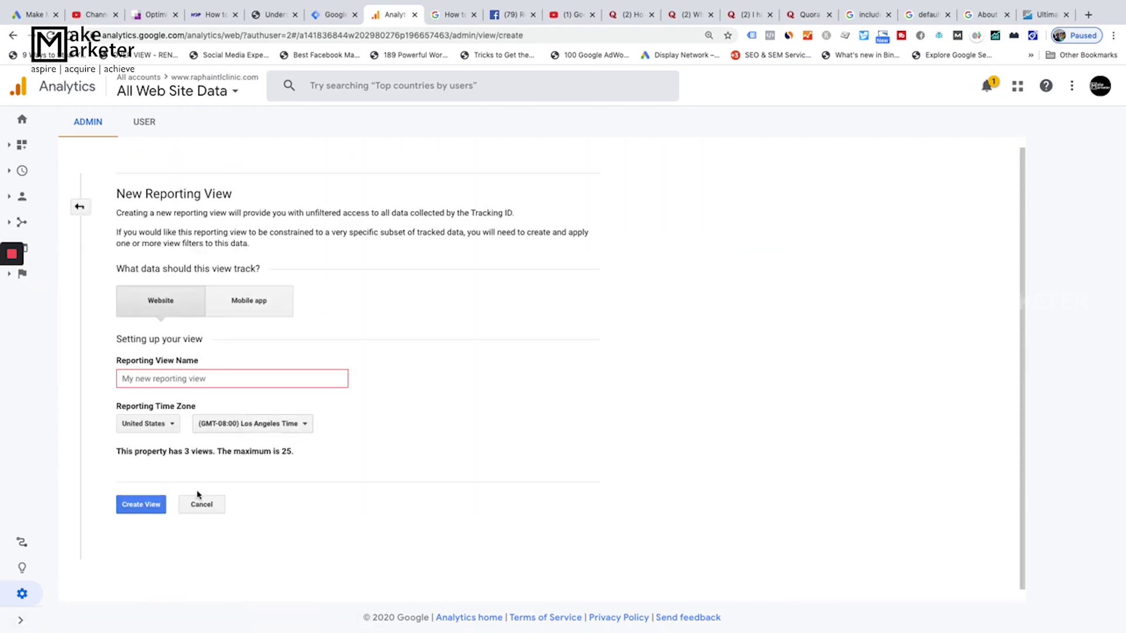
left_click(202, 504)
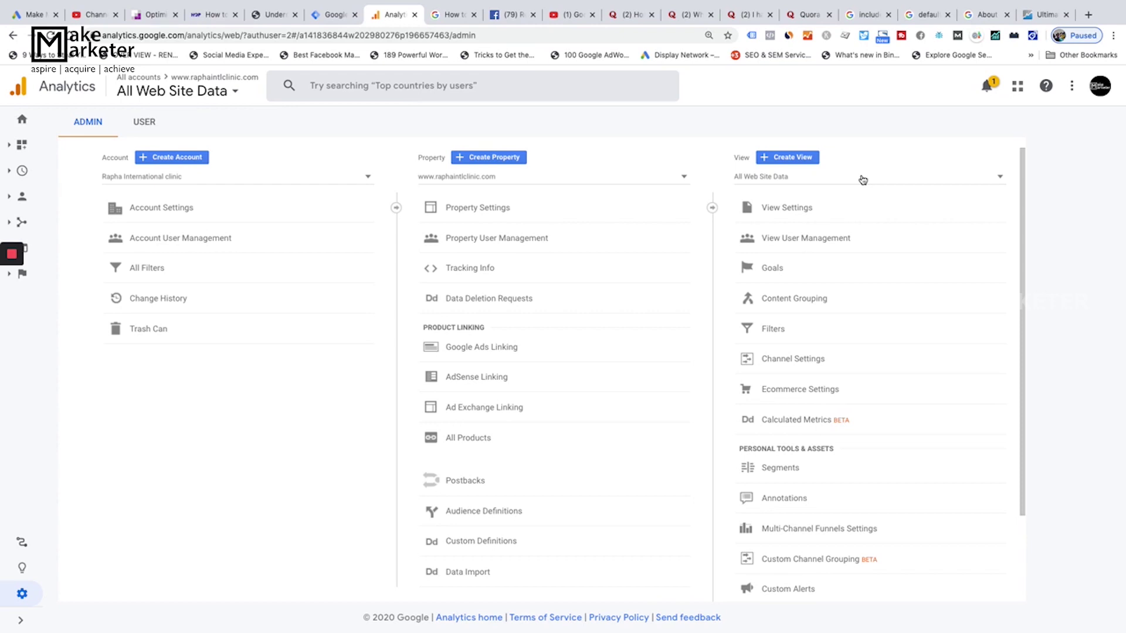
Open the view settings of All Web Site Data and review the basic and site search settings
left_click(787, 209)
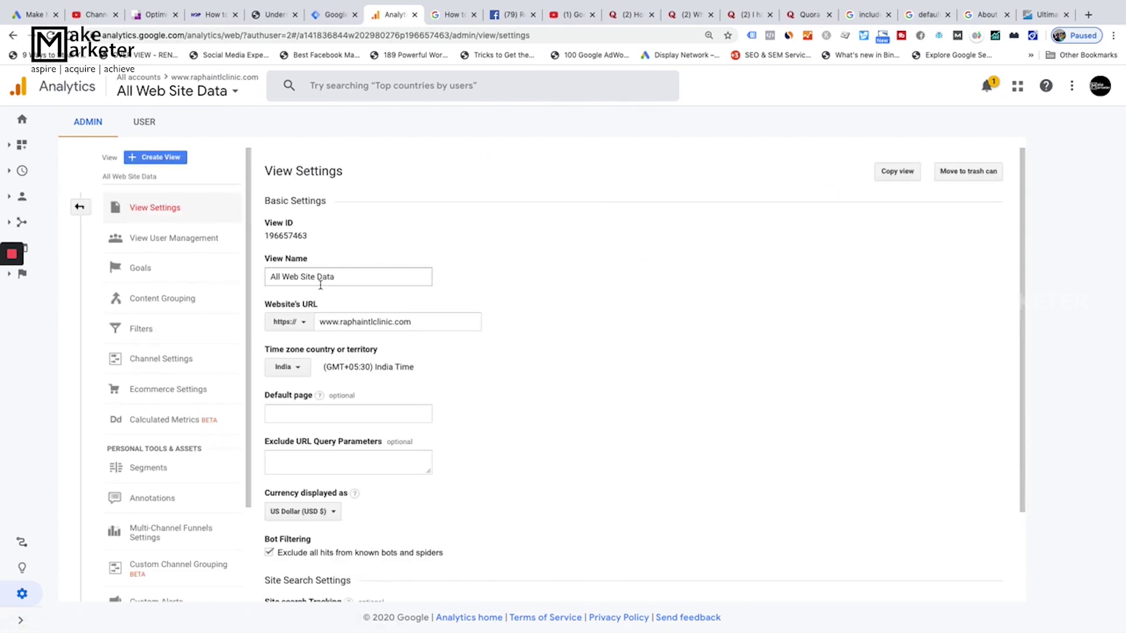
scroll(322, 284, "down", 2)
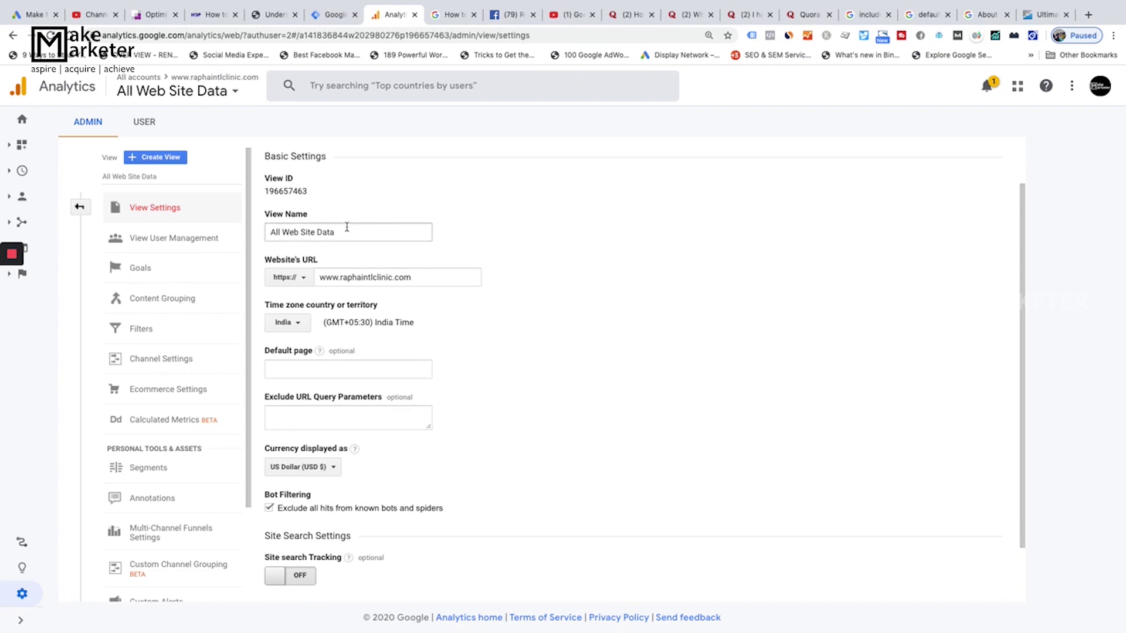
scroll(303, 251, "down", 1)
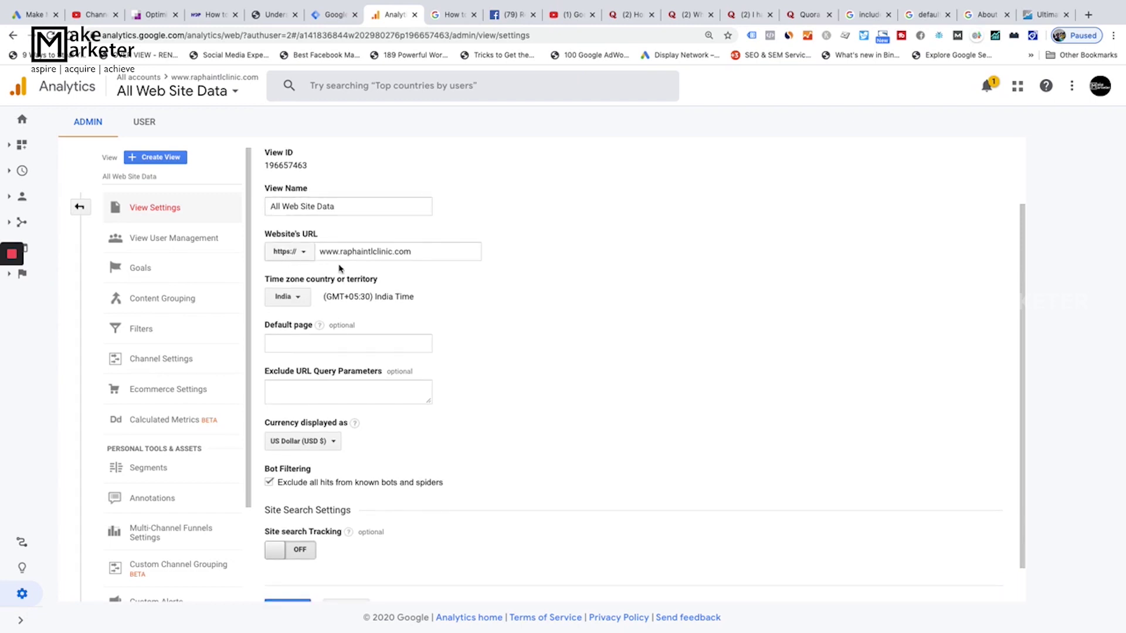
scroll(411, 261, "down", 1)
Try index.html as the view's default page and clear the field again
left_click(331, 309)
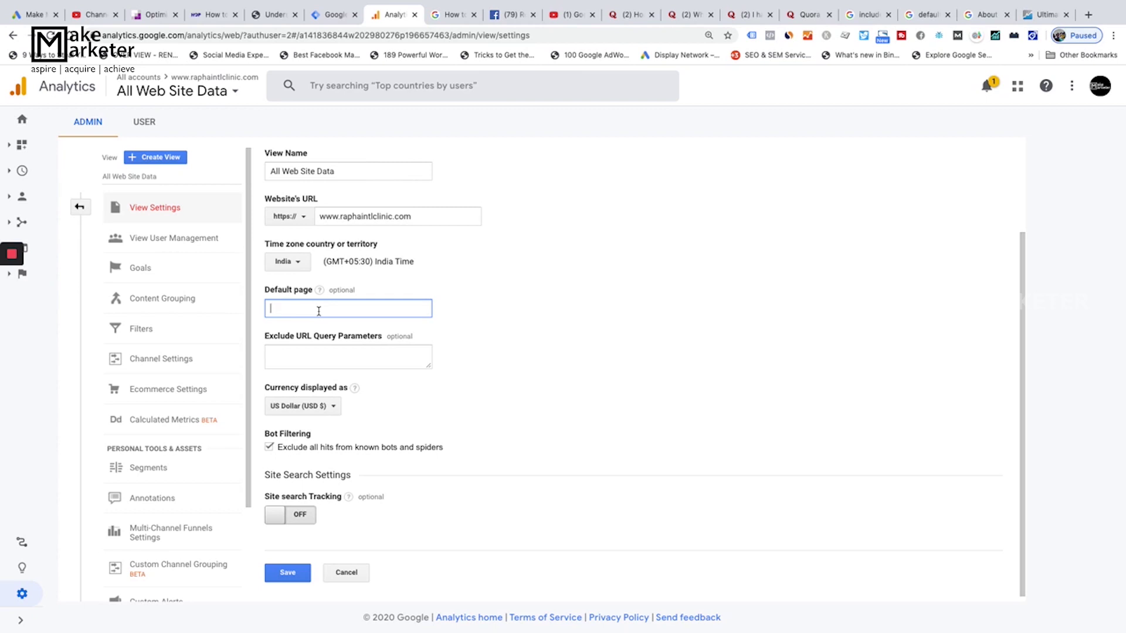
type("inex.html")
left_click(395, 309)
key("BackSpace")
key("BackSpace")
key("BackSpace")
key("BackSpace")
key("BackSpace")
key("BackSpace")
key("BackSpace")
key("BackSpace")
key("BackSpace")
key("BackSpace")
Try S as an excluded URL query parameter for the view and clear the field again
left_click(646, 322)
scroll(546, 343, "down", 1)
left_click(343, 345)
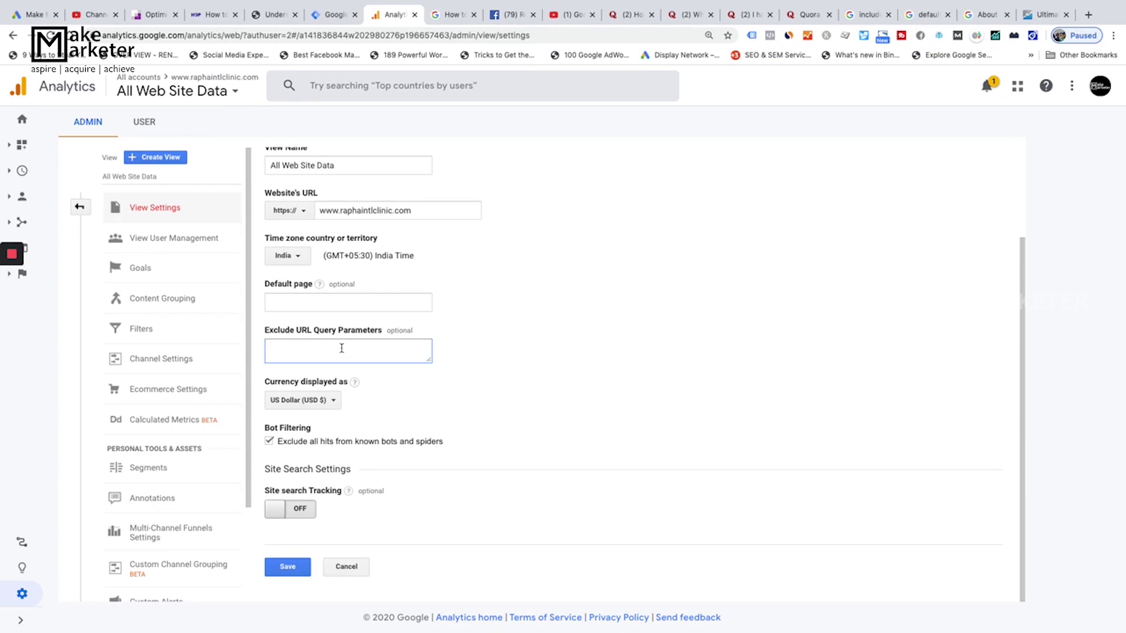
right_click(342, 351)
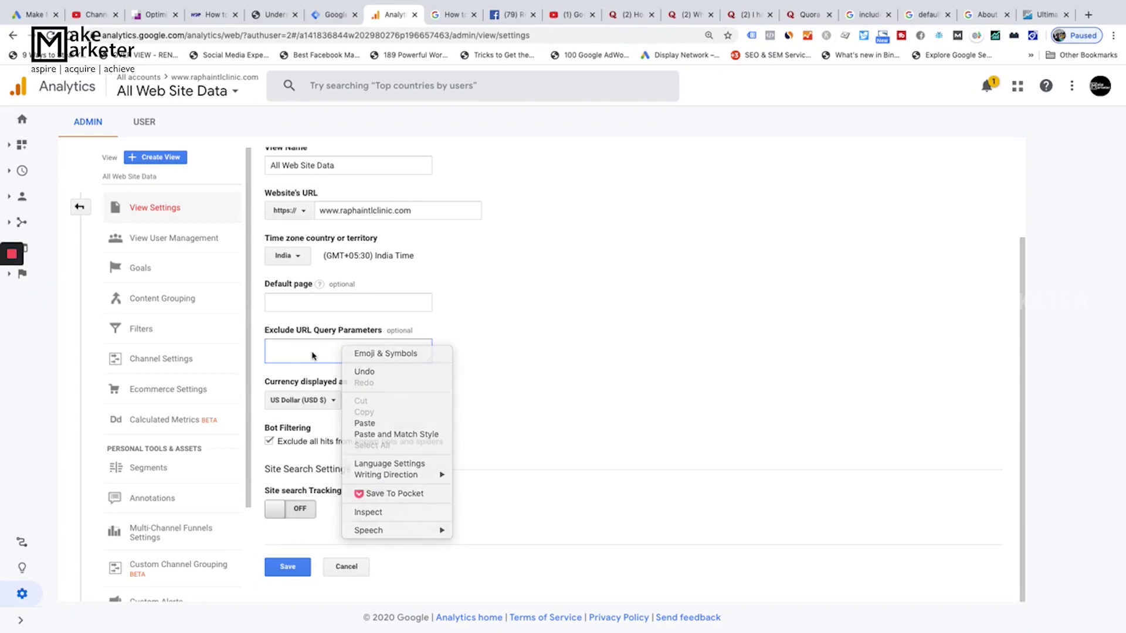
left_click(313, 352)
type("S")
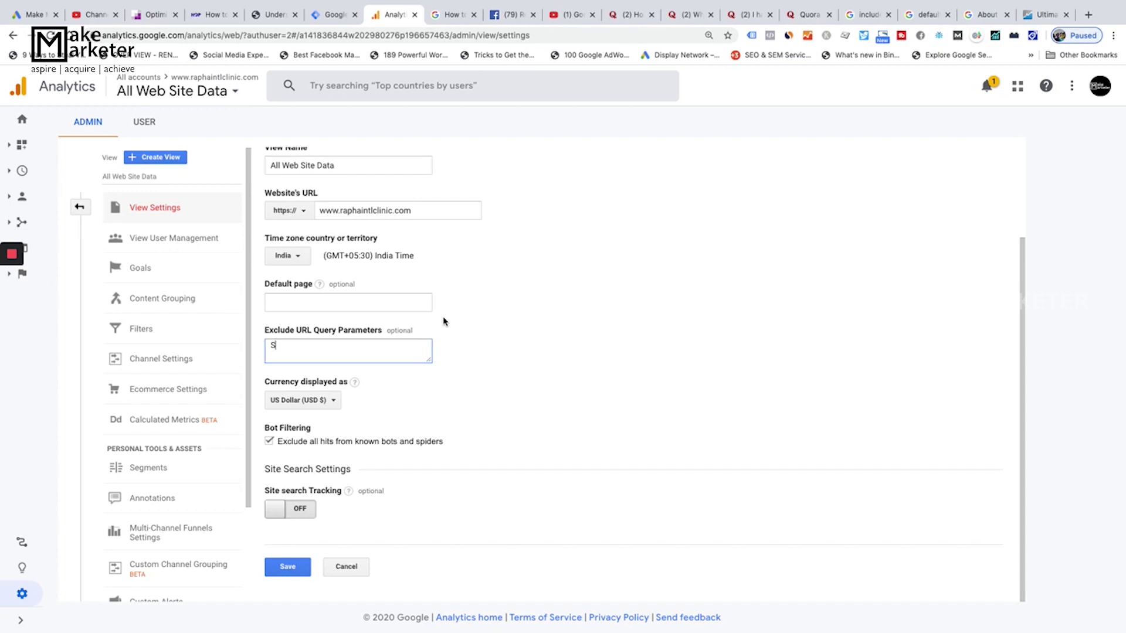
key("BackSpace")
Try site search tracking with the query parameter S, and cancel the view settings changes
left_click(306, 512)
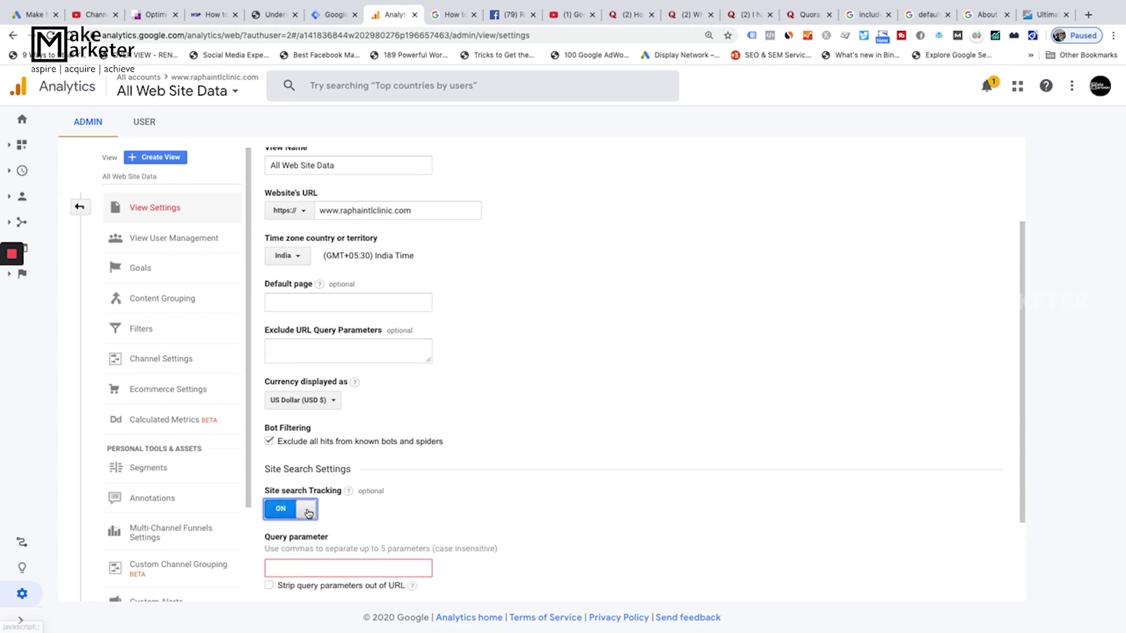
scroll(309, 511, "down", 2)
left_click(309, 449)
type("S")
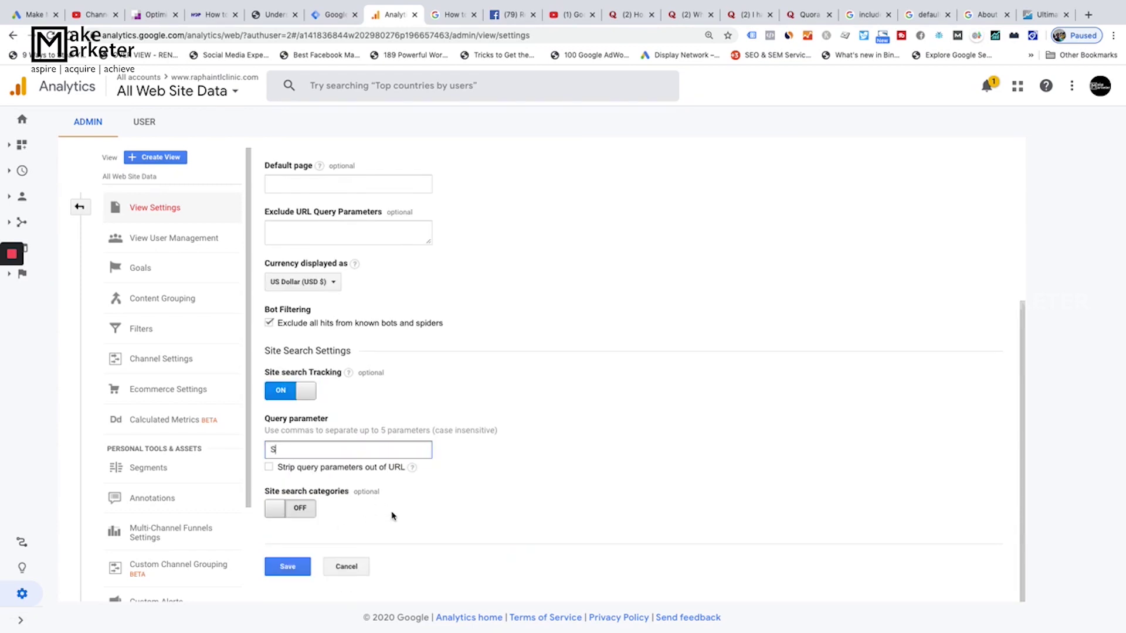
left_click(357, 568)
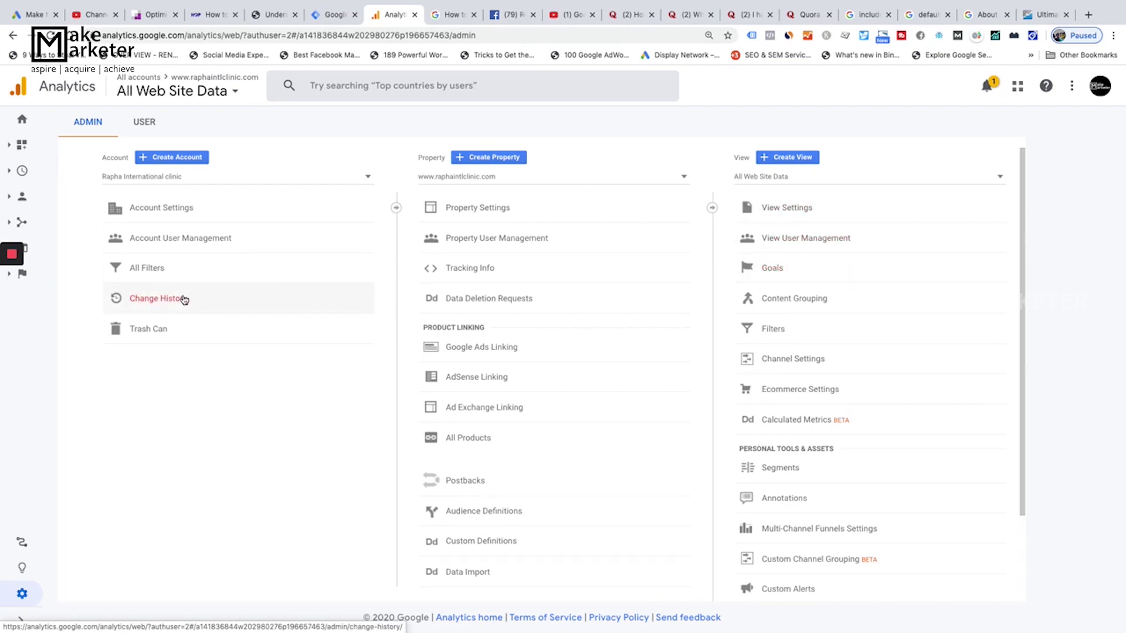
View the goals list of the All Web Site Data view and return to the admin overview
left_click(784, 268)
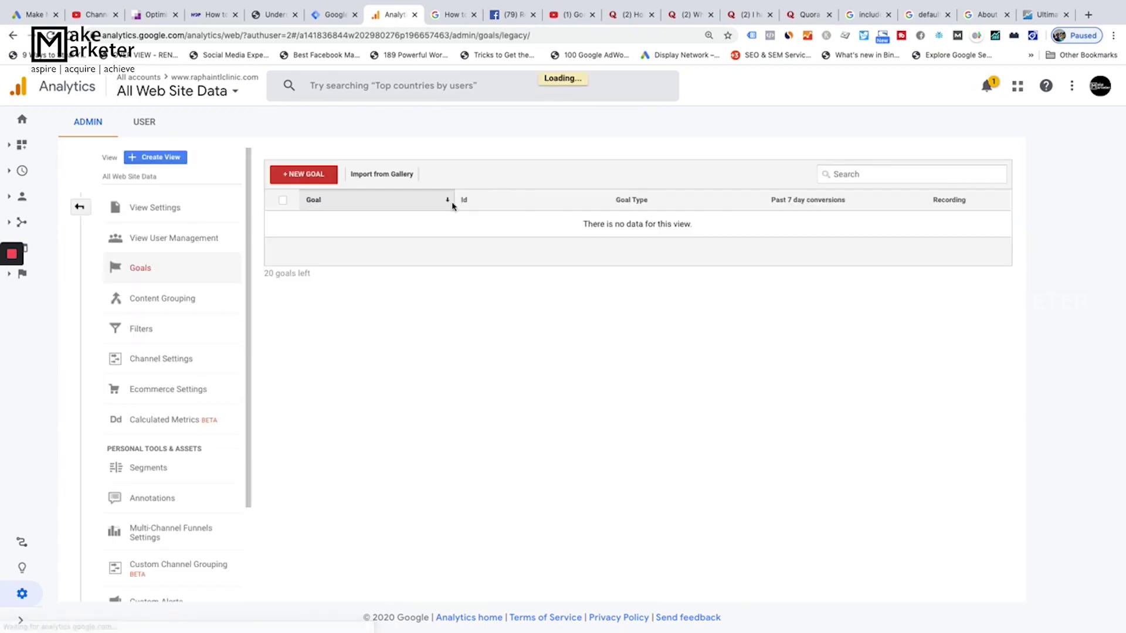
left_click(80, 206)
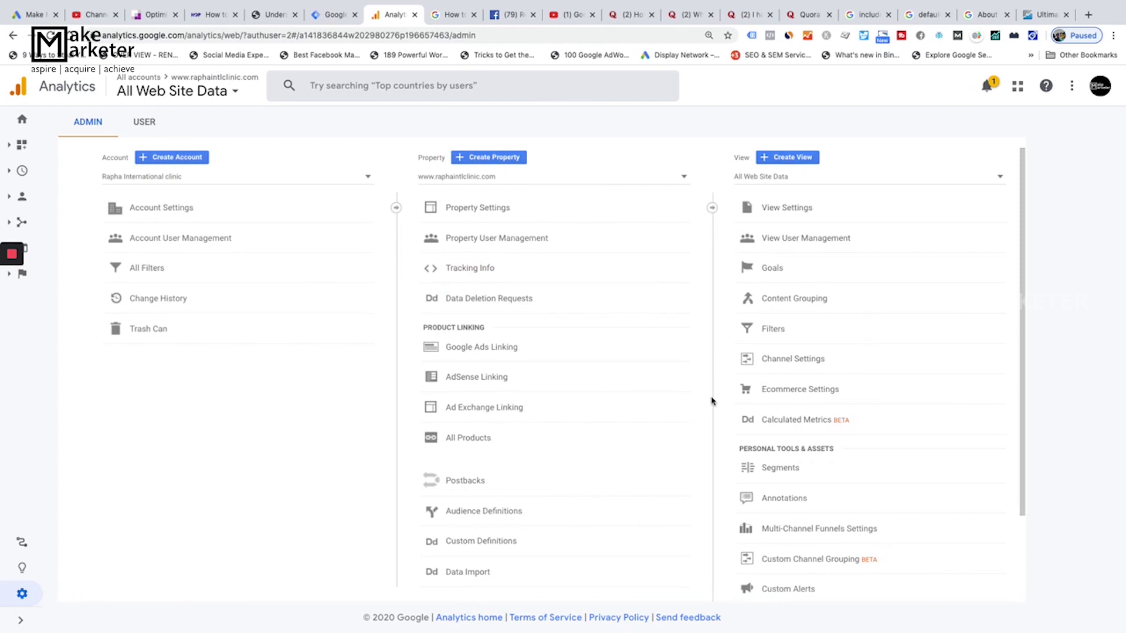
scroll(762, 323, "down", 1)
scroll(835, 272, "up", 1)
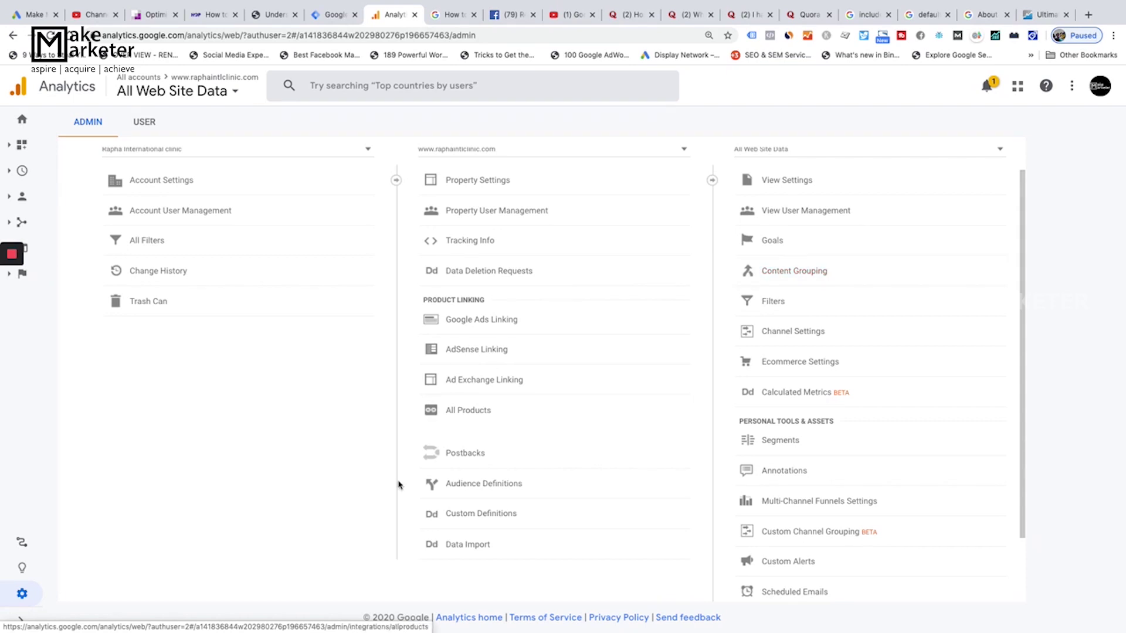
Open the All Pages report in the Behavior site content reports
left_click(20, 618)
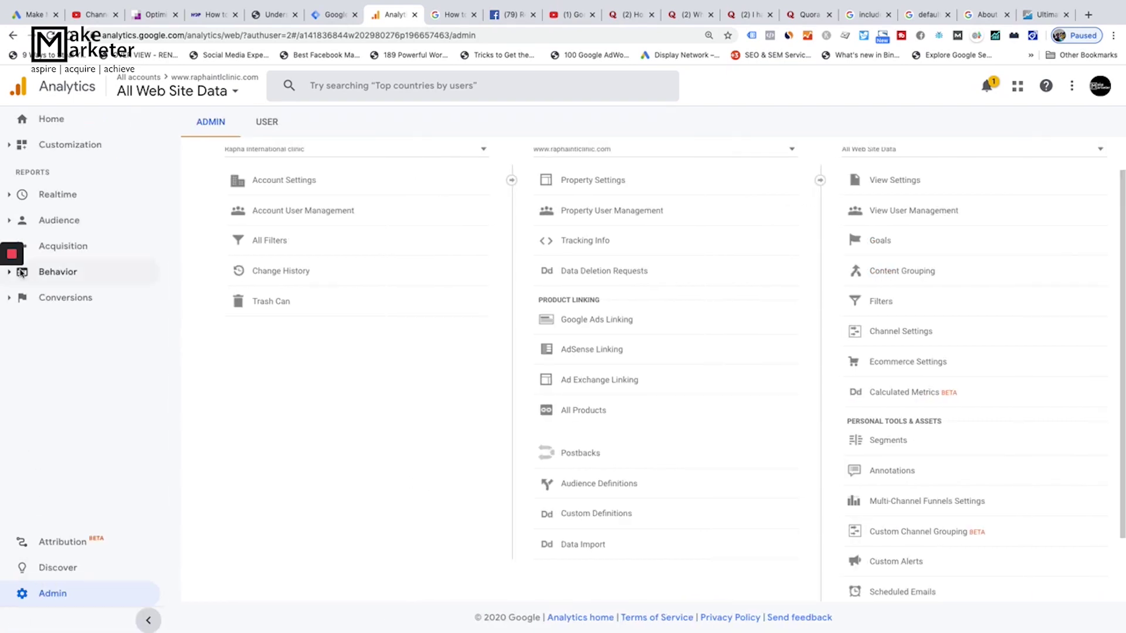
mouse_move(18, 279)
left_click(66, 272)
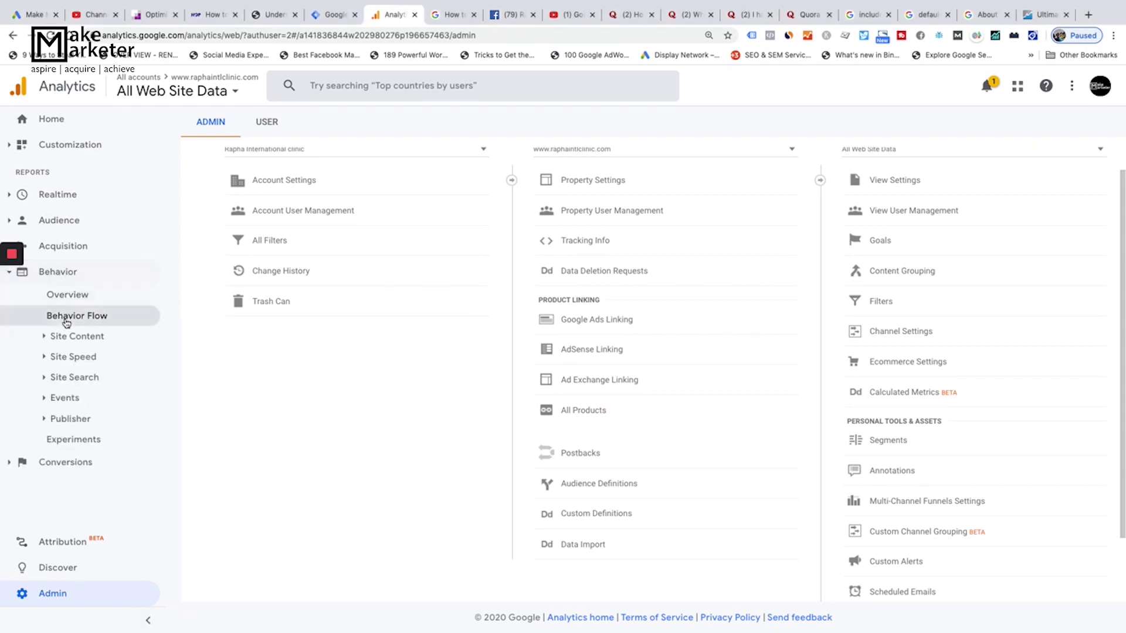
left_click(52, 339)
left_click(83, 358)
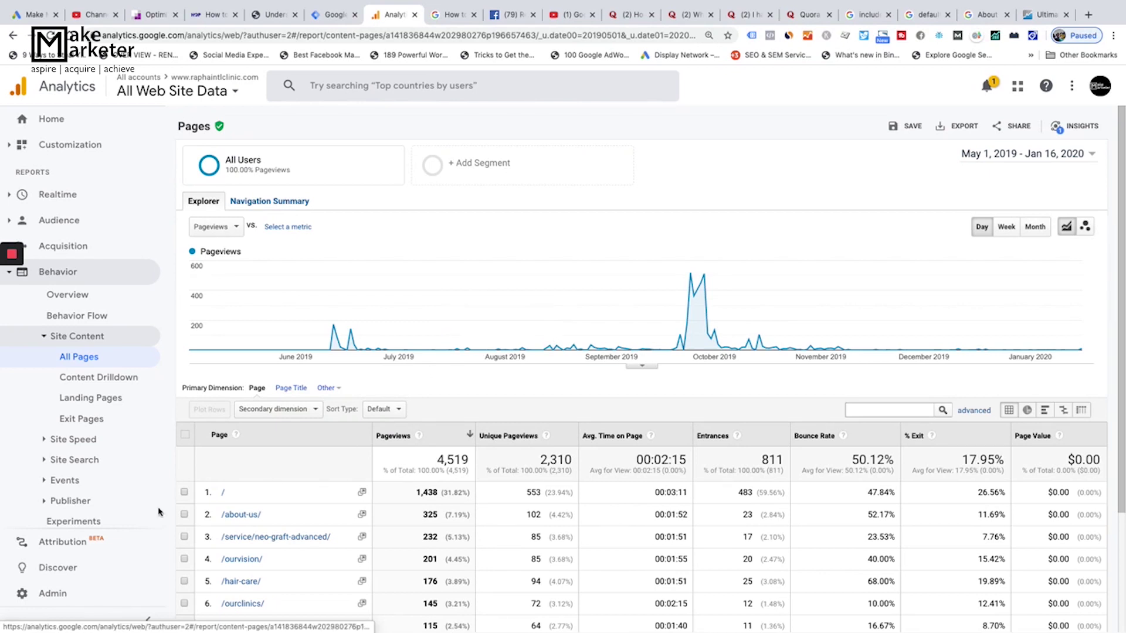
View the creation form for a new content grouping in the view's admin settings, cancel it and return to the admin overview
left_click(24, 596)
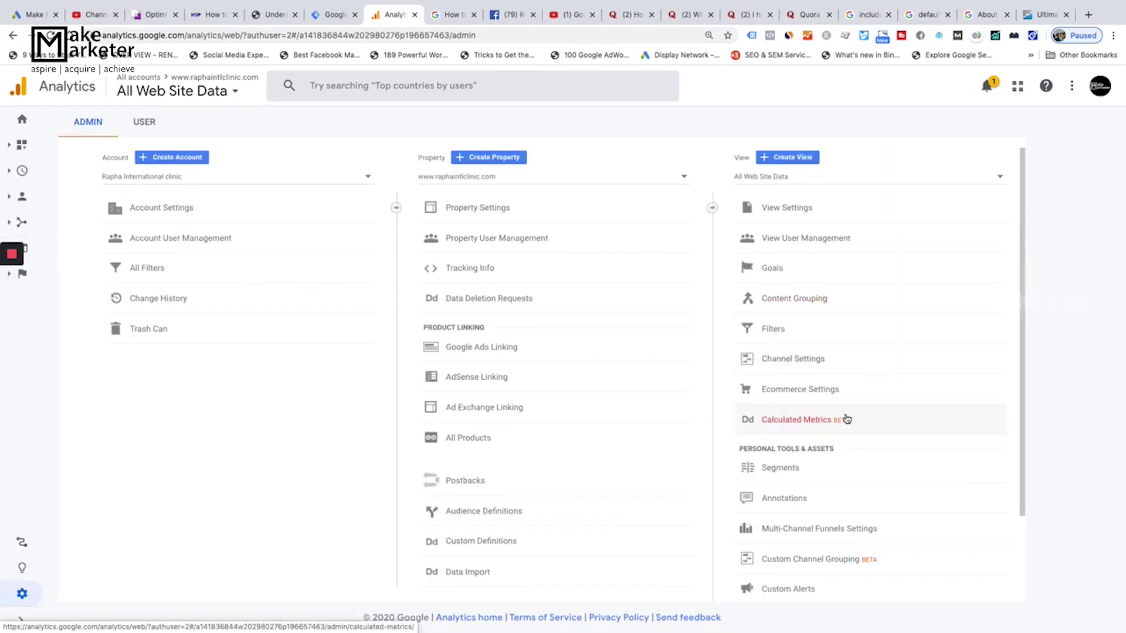
left_click(807, 301)
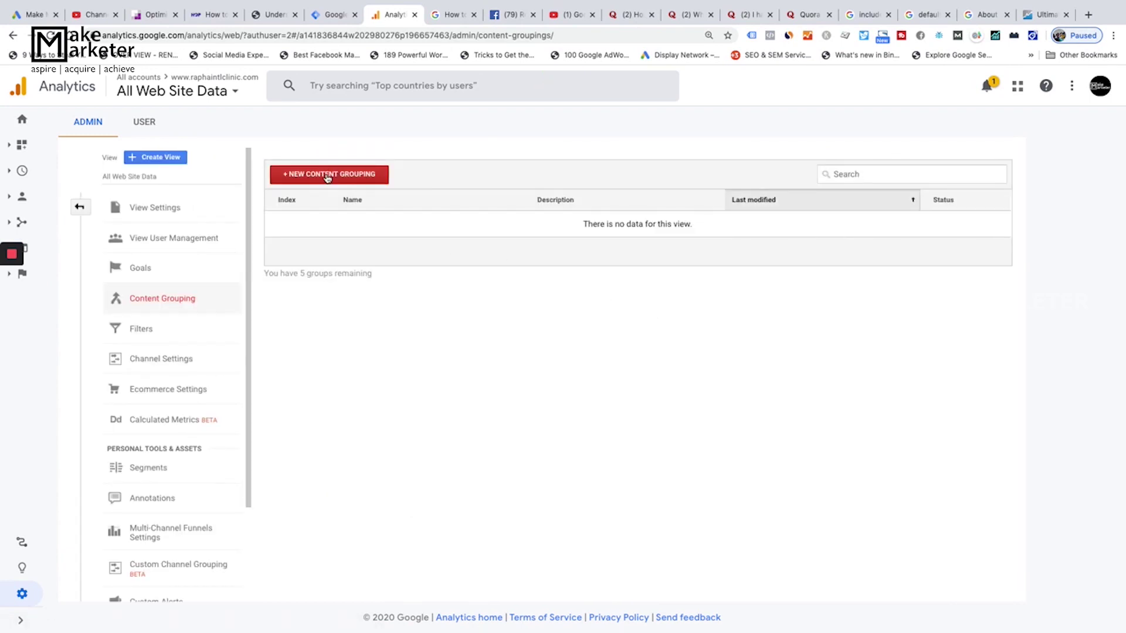
left_click(327, 176)
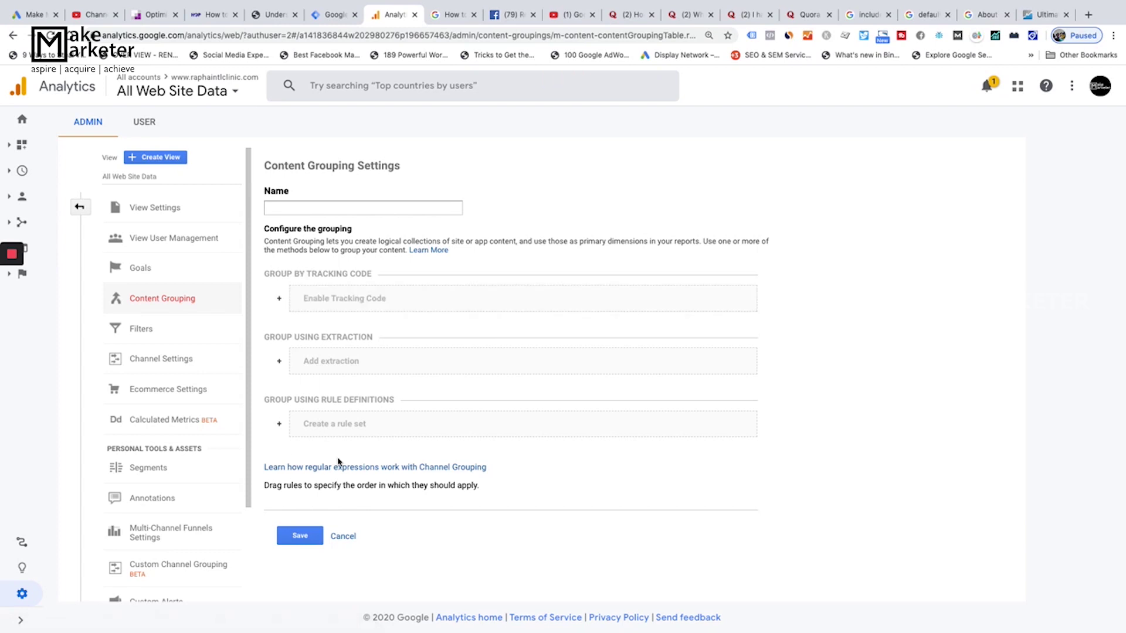
left_click(340, 536)
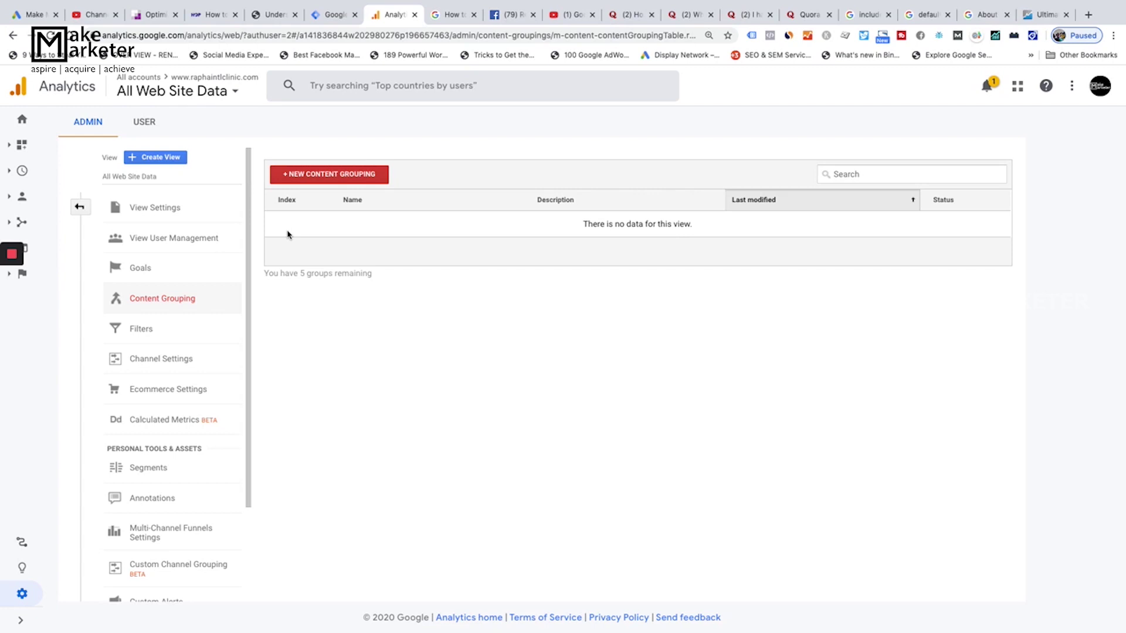
left_click(82, 209)
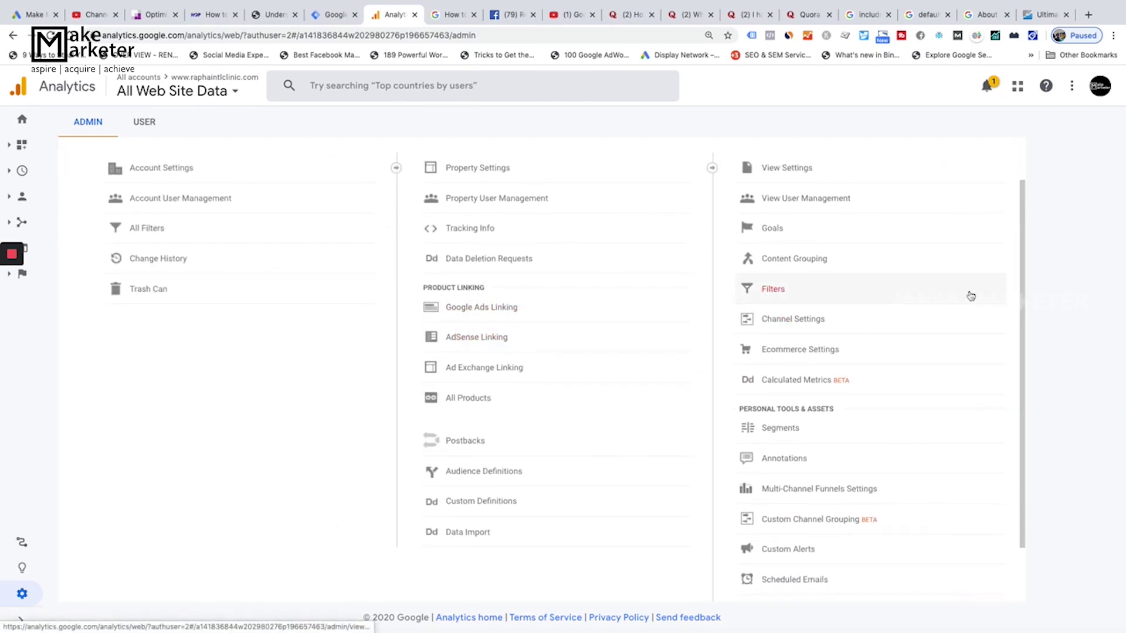
Open the Ecommerce Settings of the All Web Site Data view
scroll(971, 295, "down", 1)
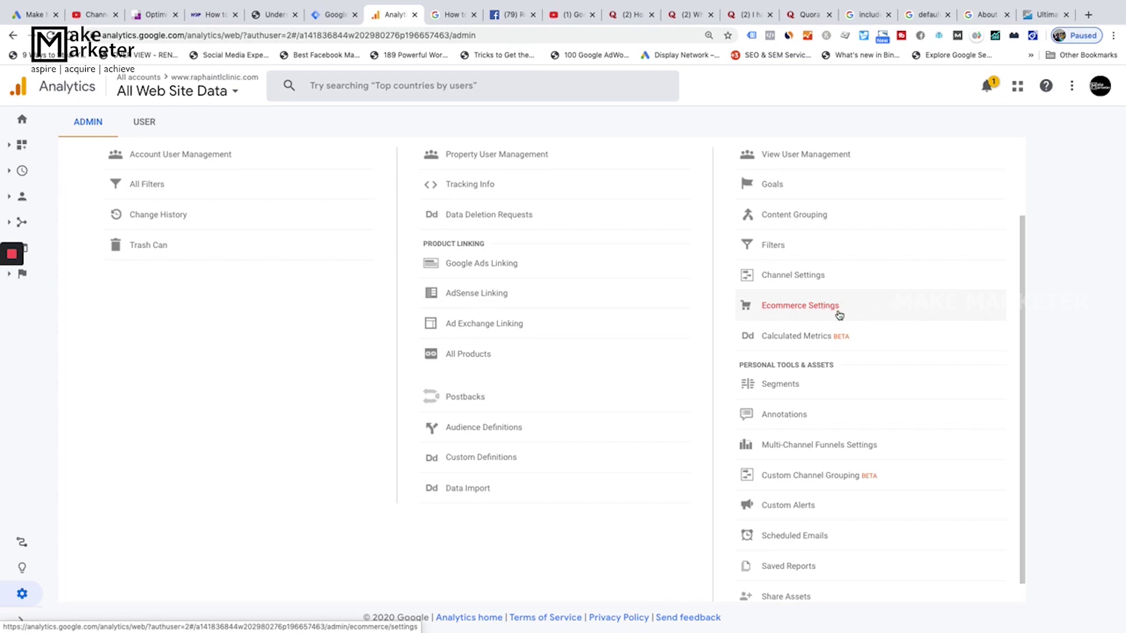
scroll(841, 316, "up", 1)
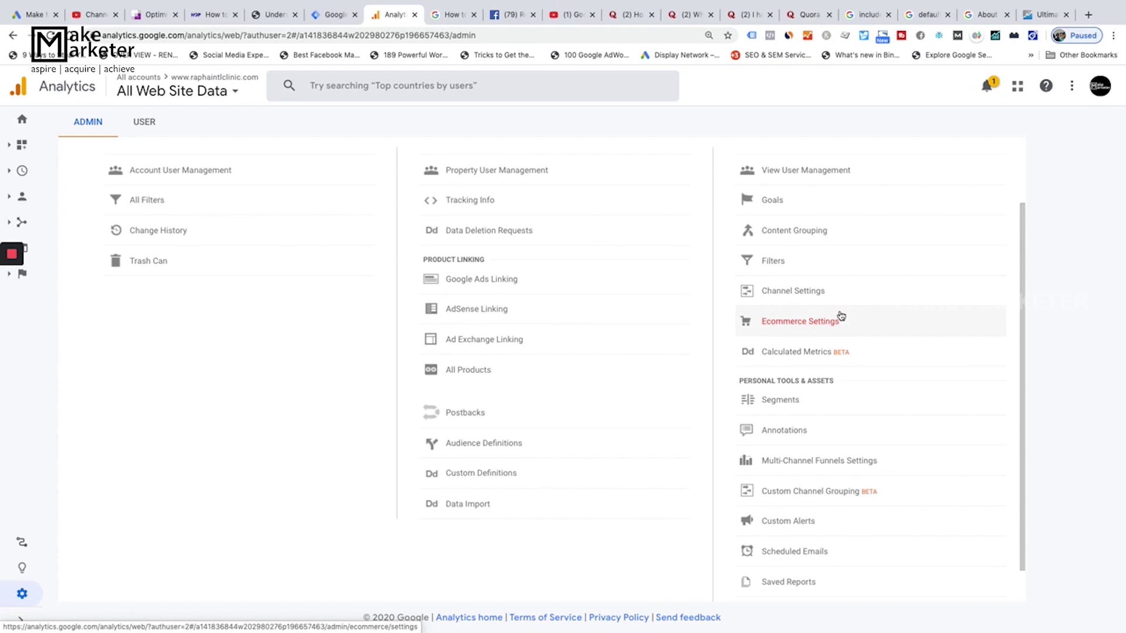
scroll(841, 316, "down", 2)
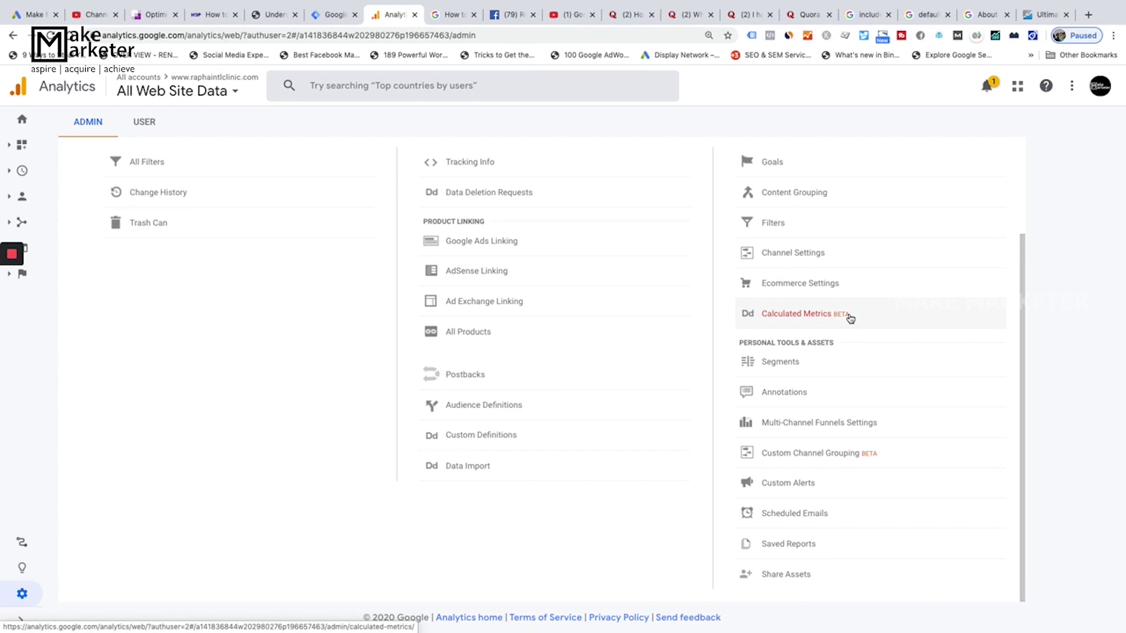
left_click(824, 290)
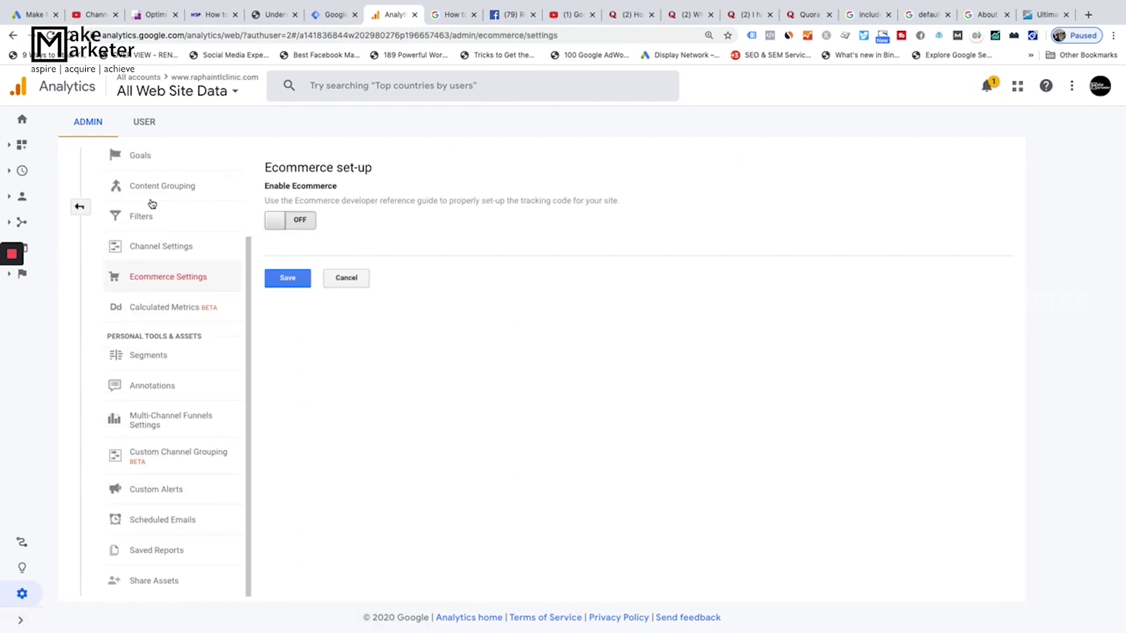
Leave the Ecommerce Settings and open the creation form for a new calculated metric in the All Web Site Data view
left_click(83, 209)
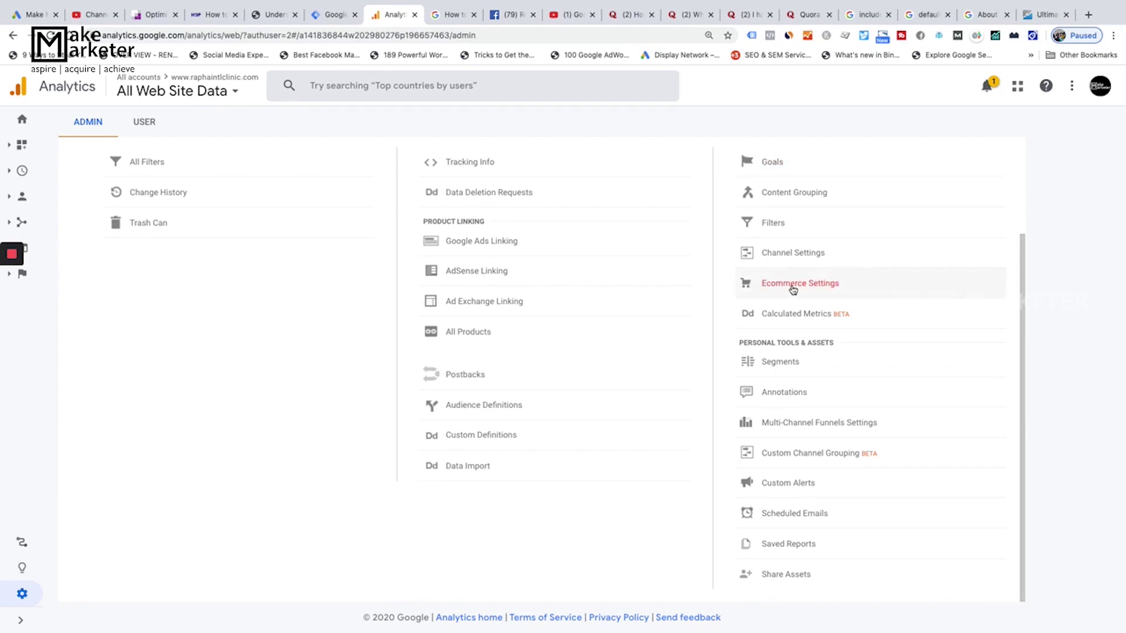
left_click(785, 326)
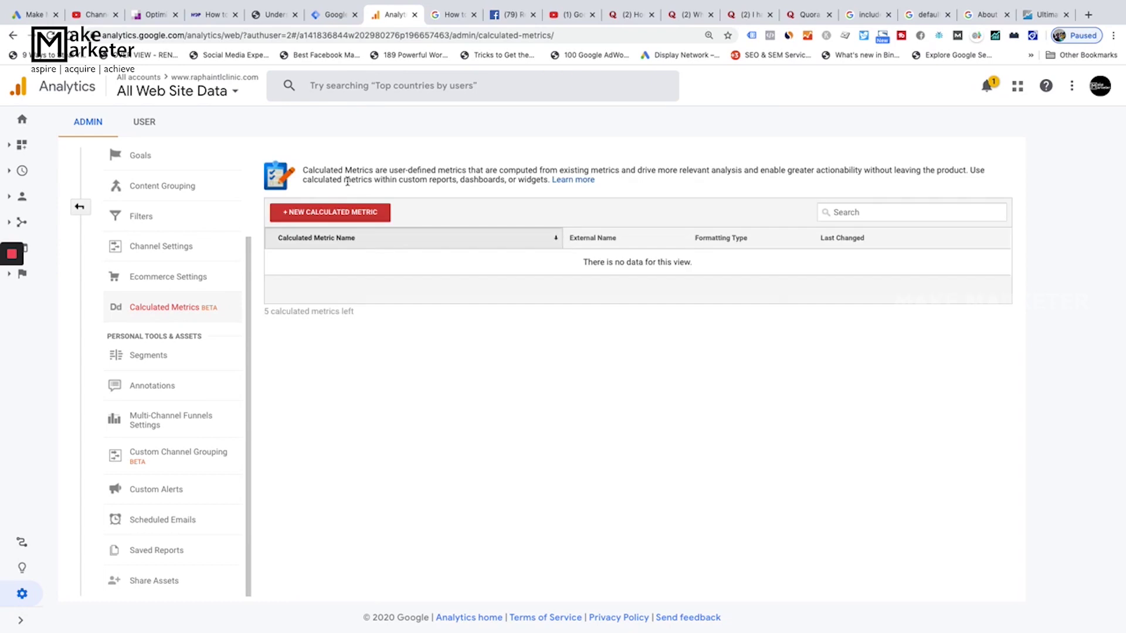
left_click(321, 214)
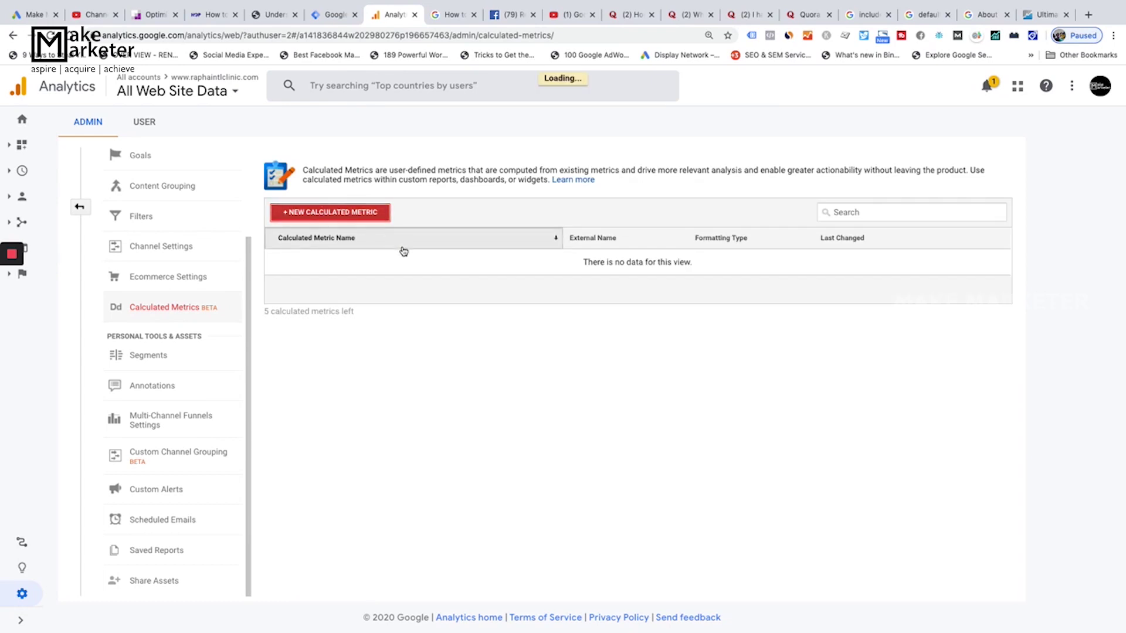
left_click(372, 277)
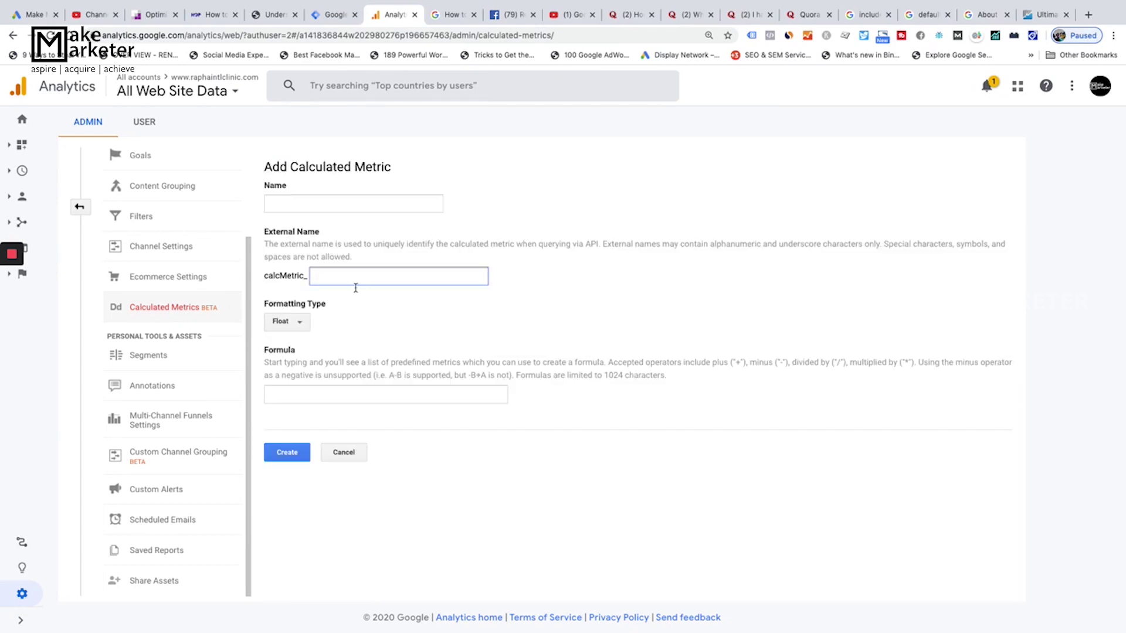
Enter the formula {{Organic Searches}} / {{Users}} for the new calculated metric, using the suggested predefined metrics
left_click(300, 390)
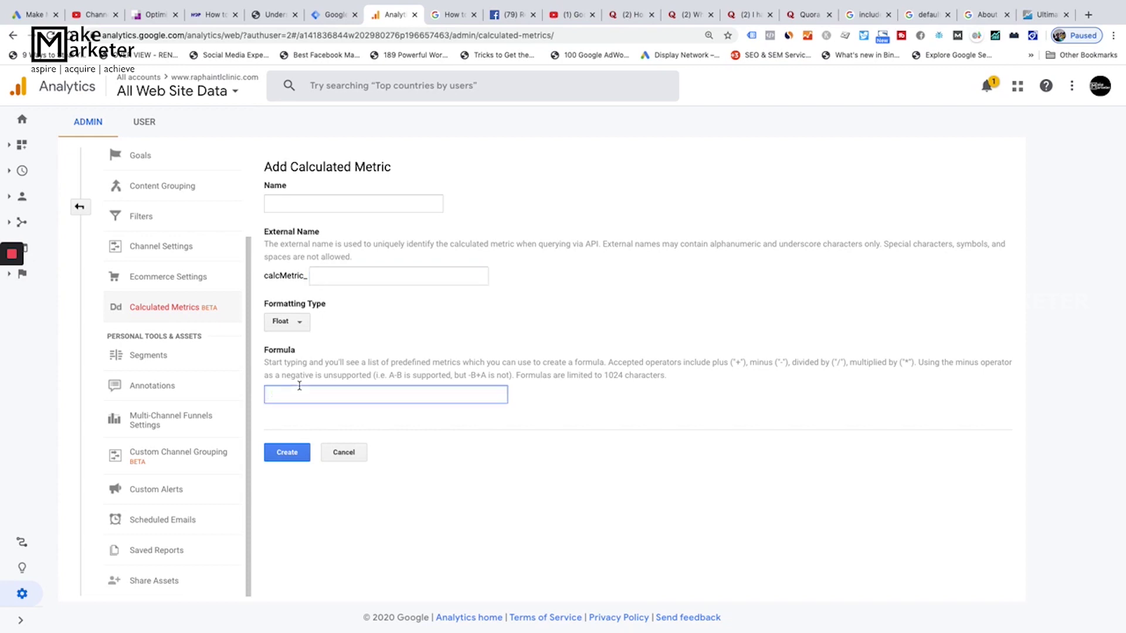
type("or")
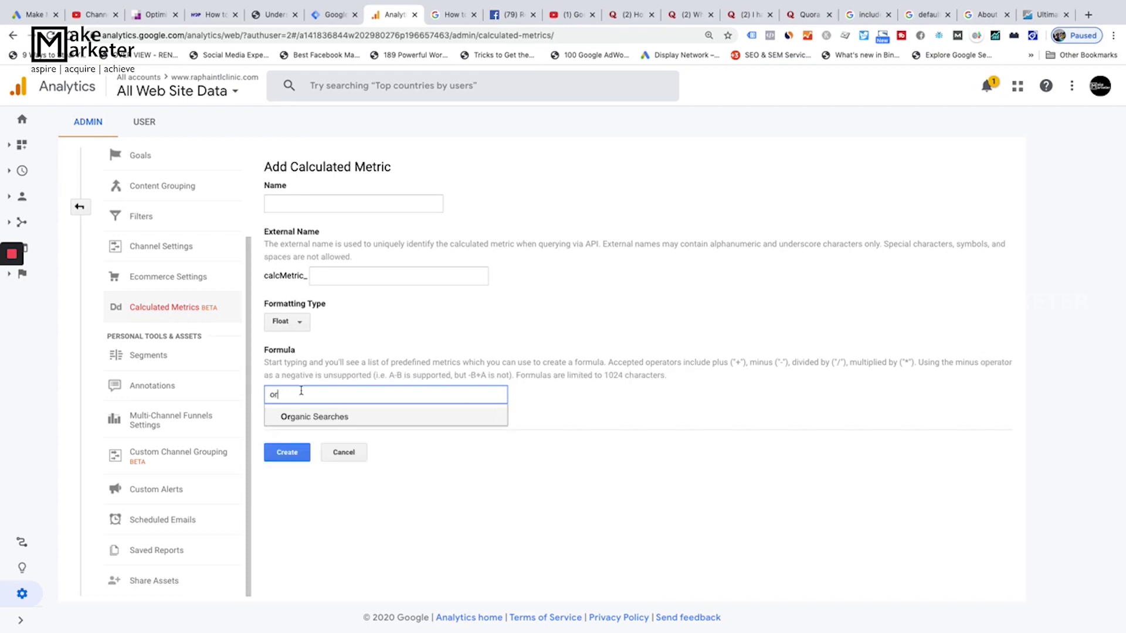
left_click(317, 416)
type("/")
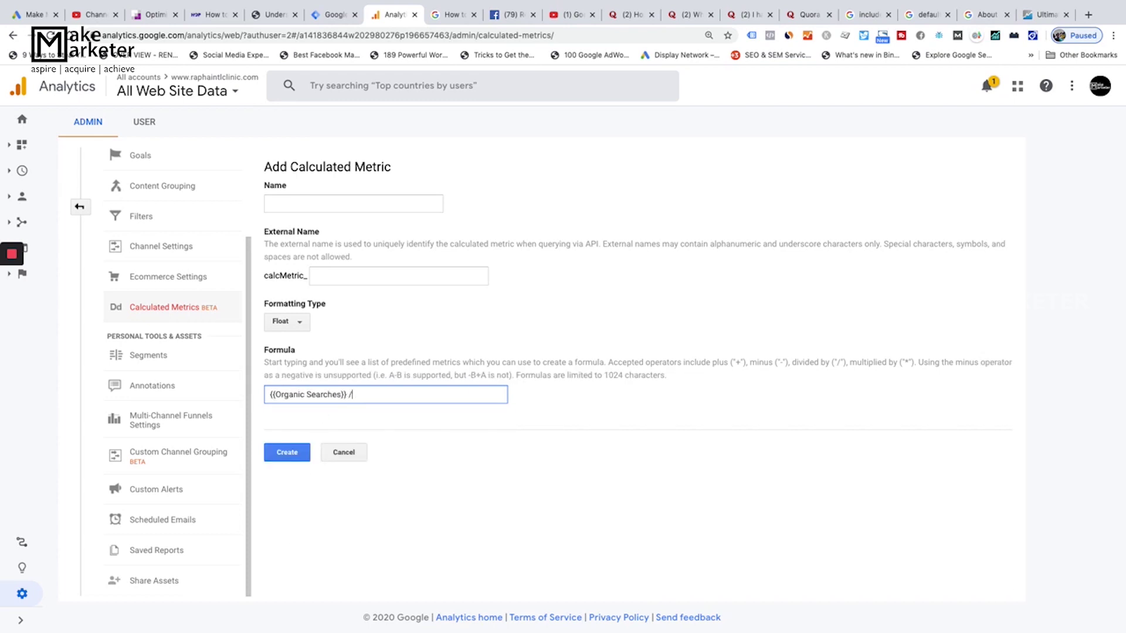
type(" us")
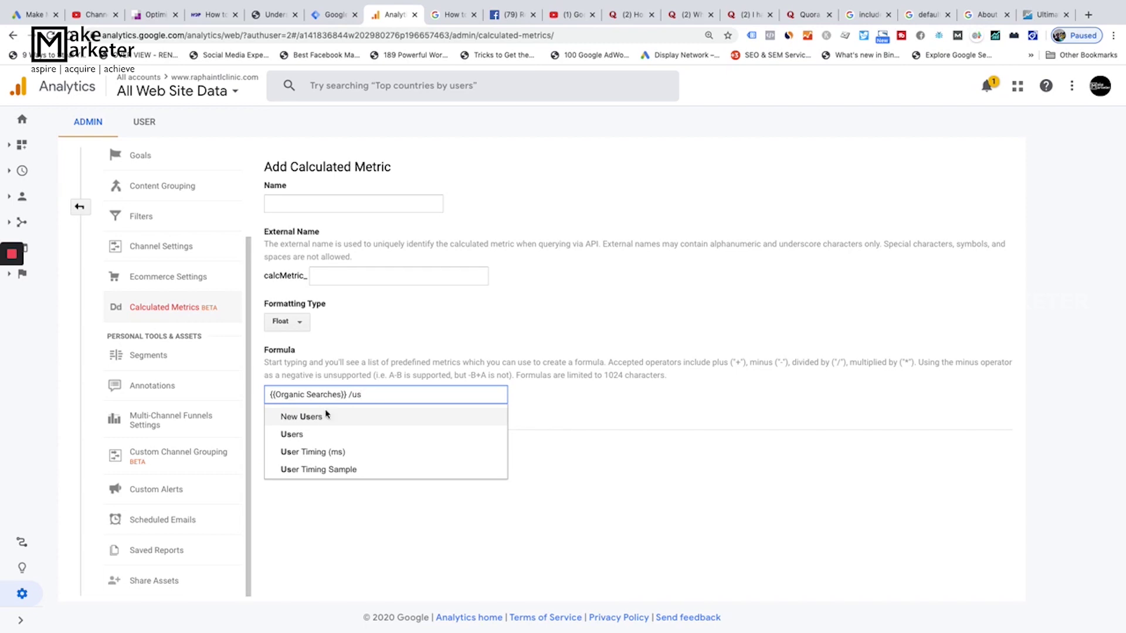
left_click(321, 433)
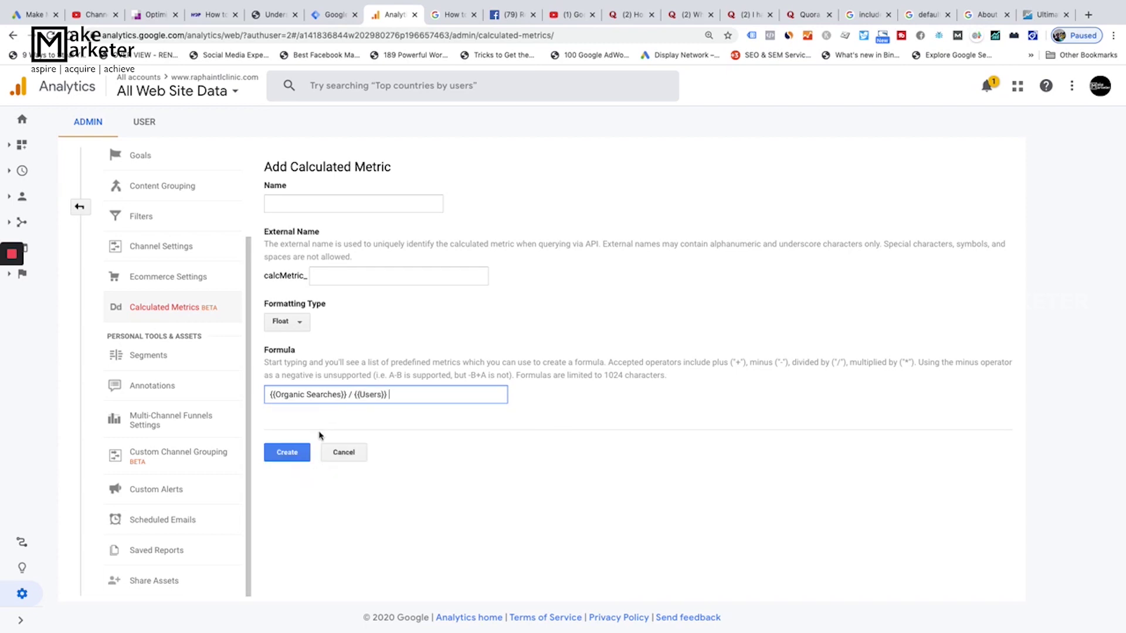
Discard the unsaved calculated metric and return to the admin overview
left_click(355, 461)
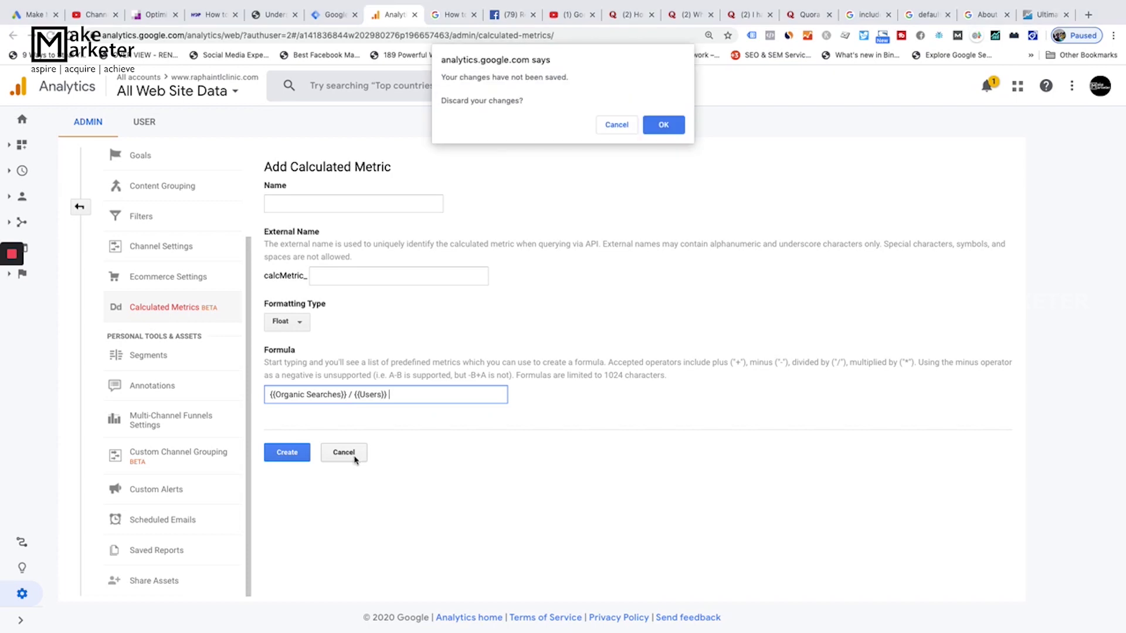
left_click(662, 132)
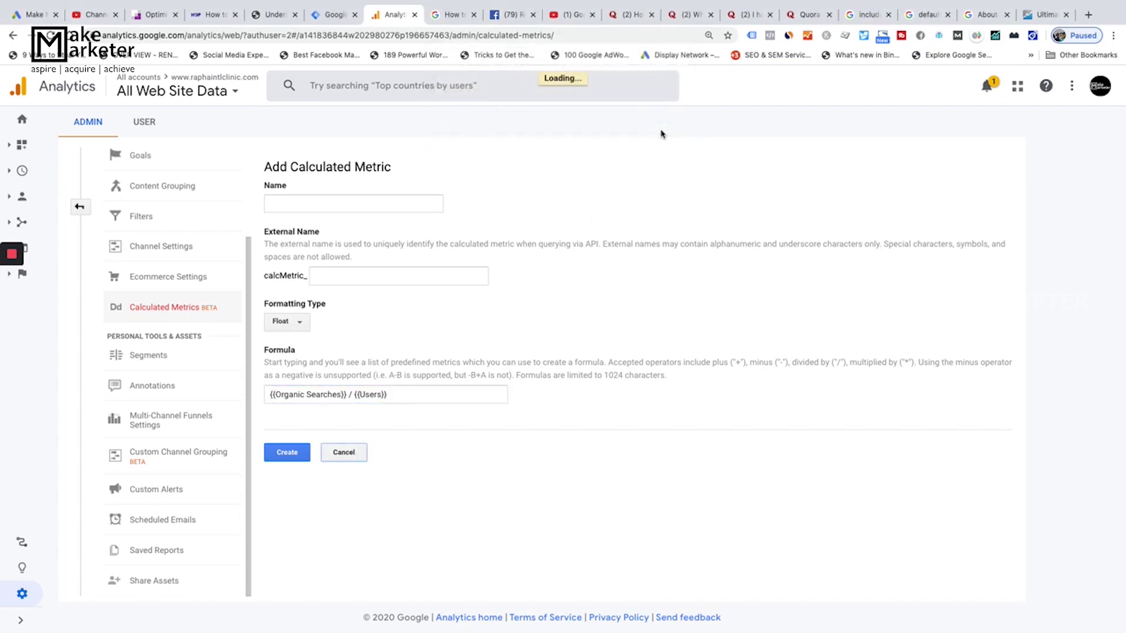
left_click(80, 208)
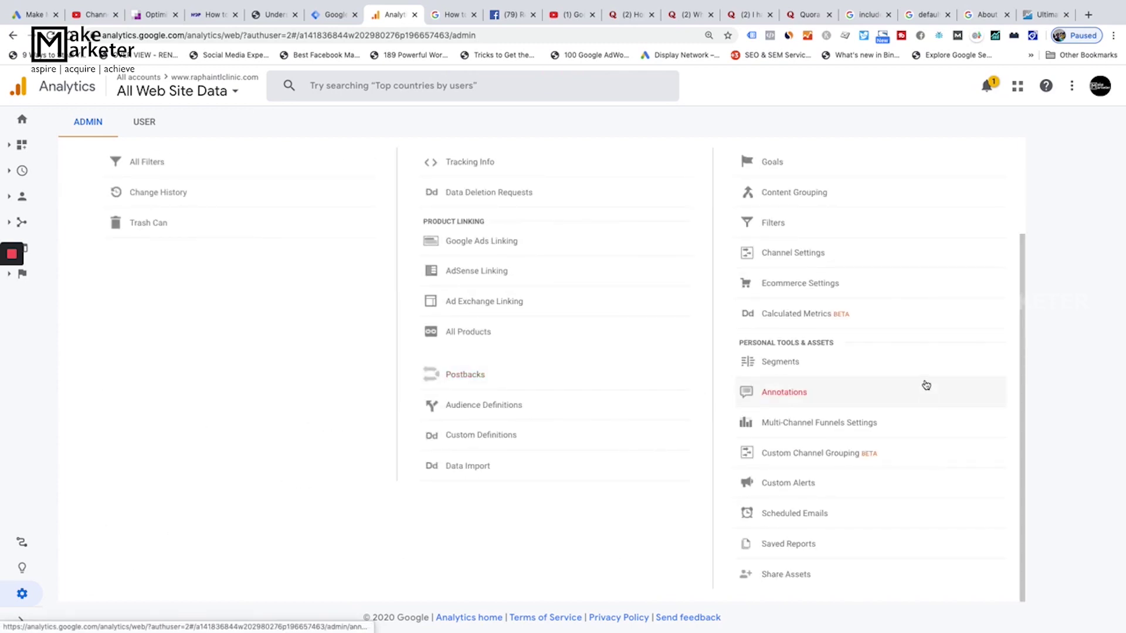
View the creation form for a new segment in the view's Segments settings, cancel it and return to the admin overview
left_click(784, 372)
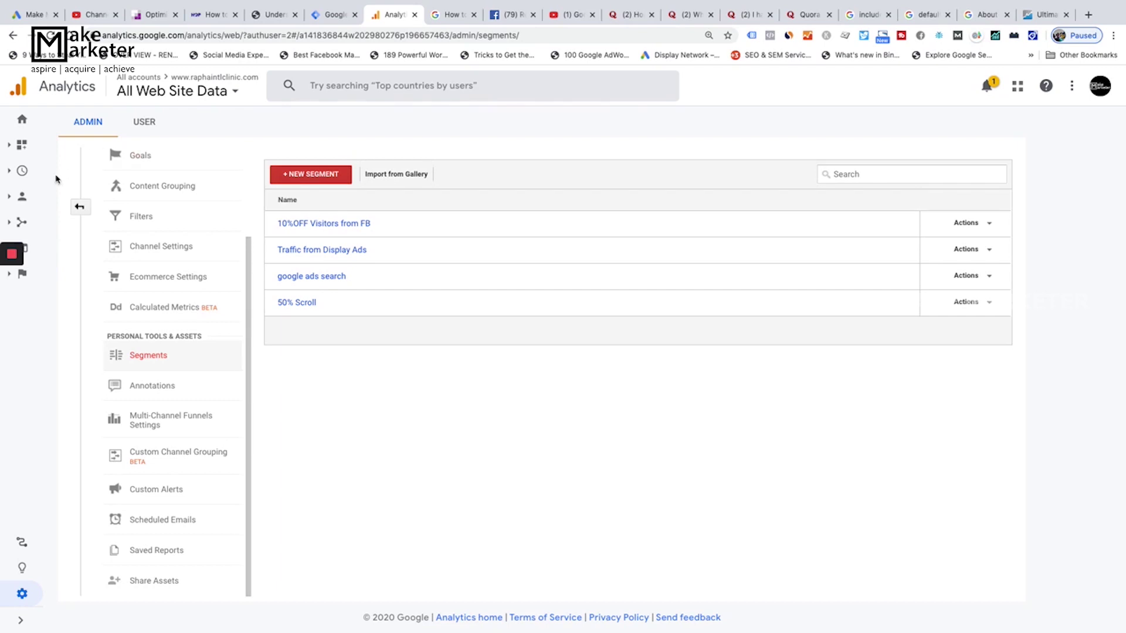
left_click(321, 182)
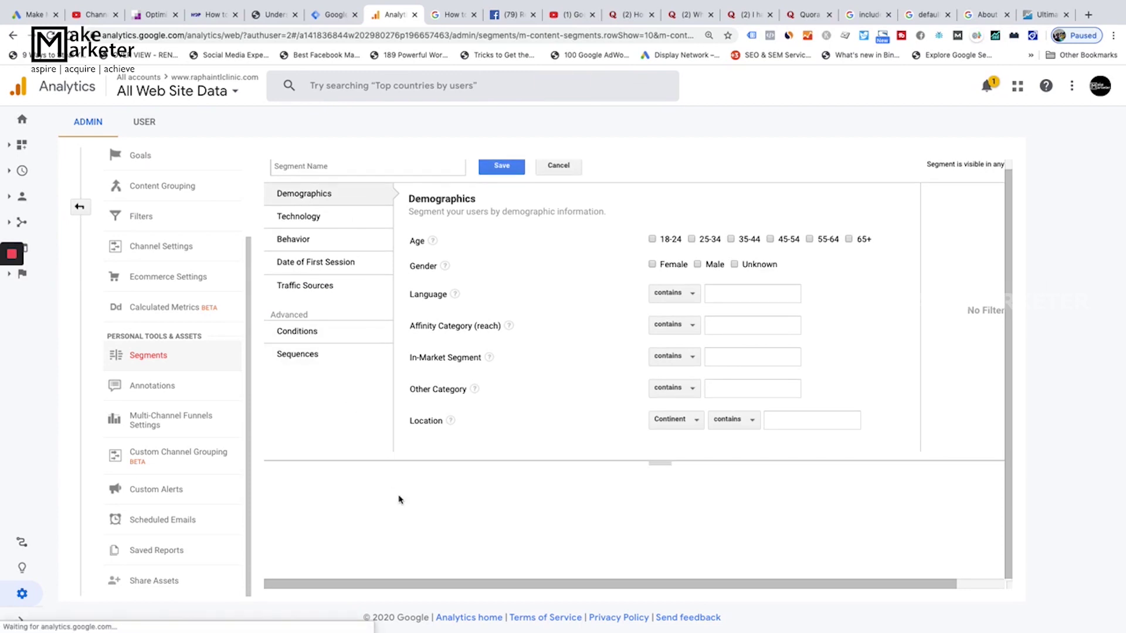
left_click(547, 177)
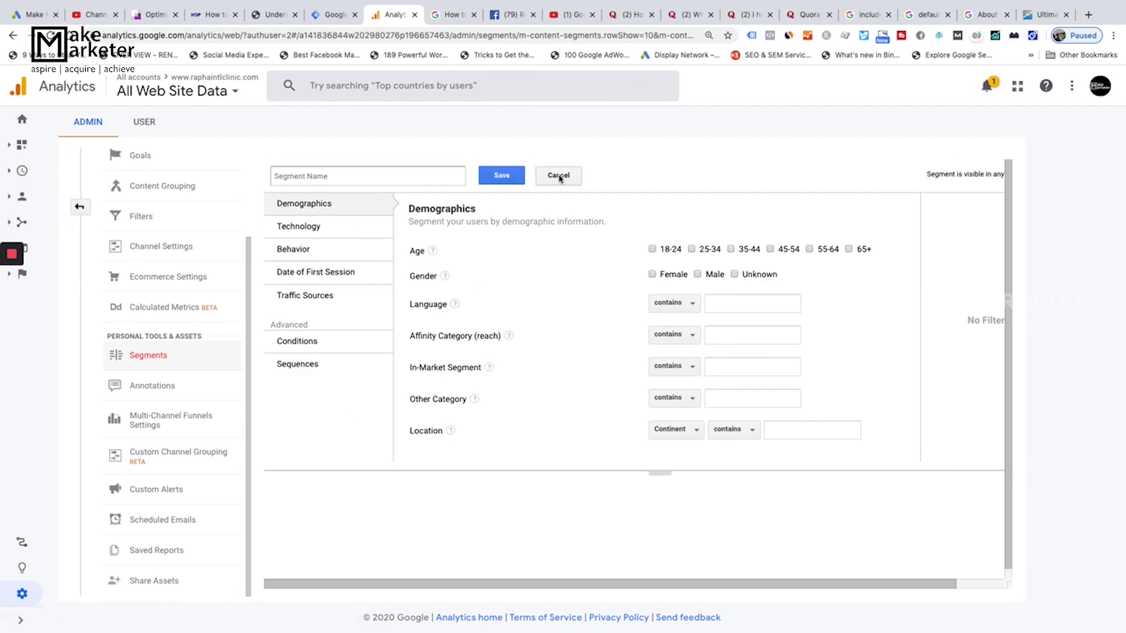
left_click(79, 207)
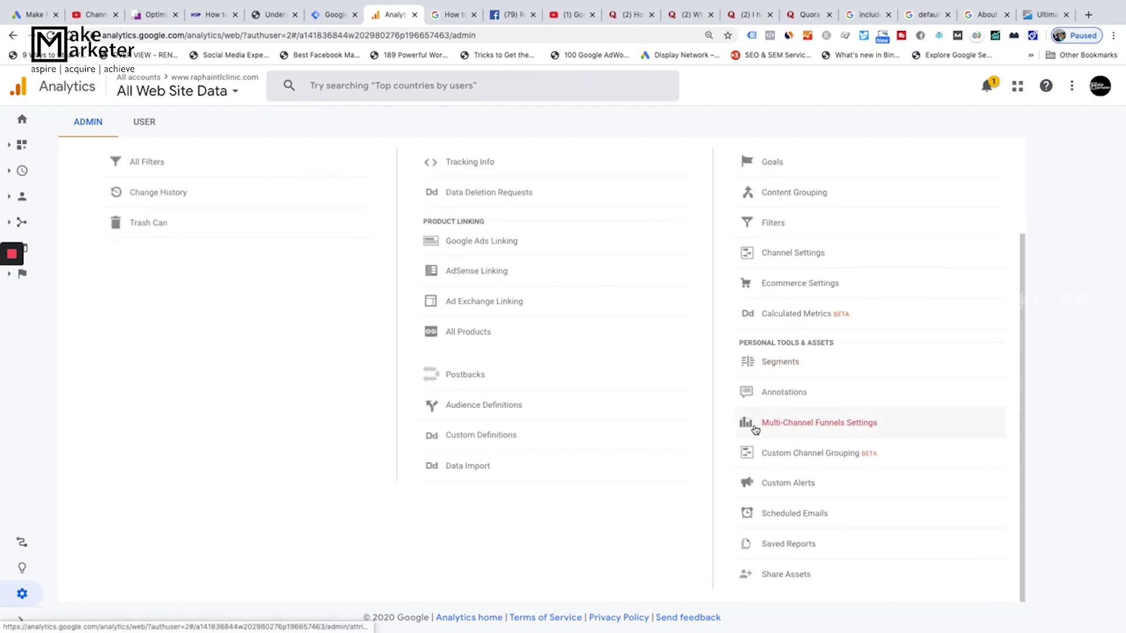
Open the Behavior Overview report and expand the annotations area below the pageviews chart
left_click(21, 619)
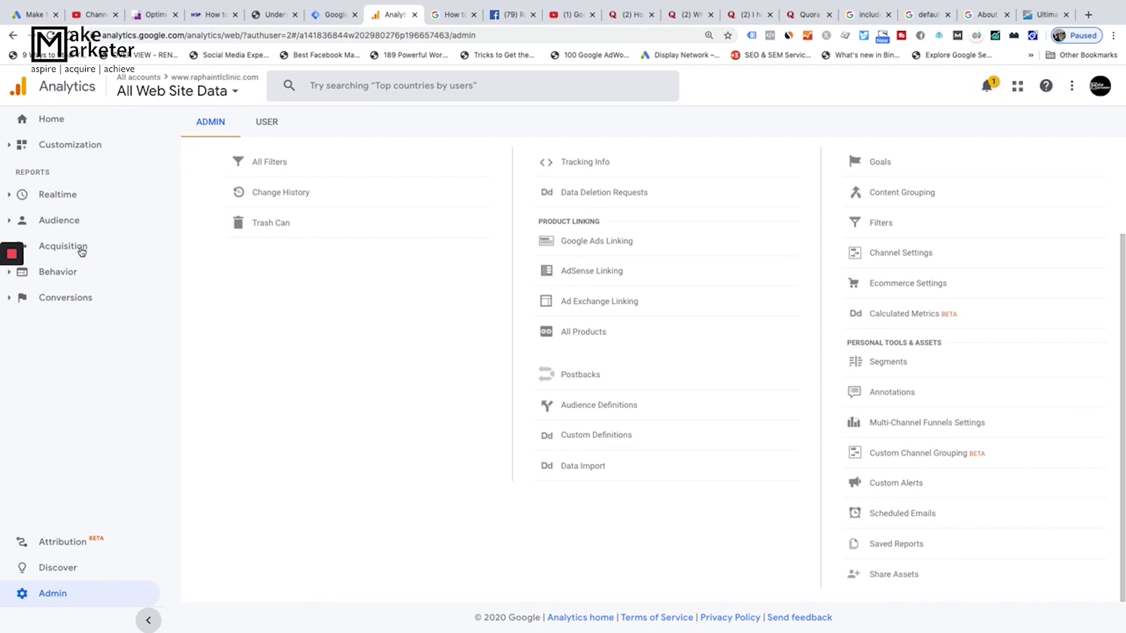
left_click(54, 275)
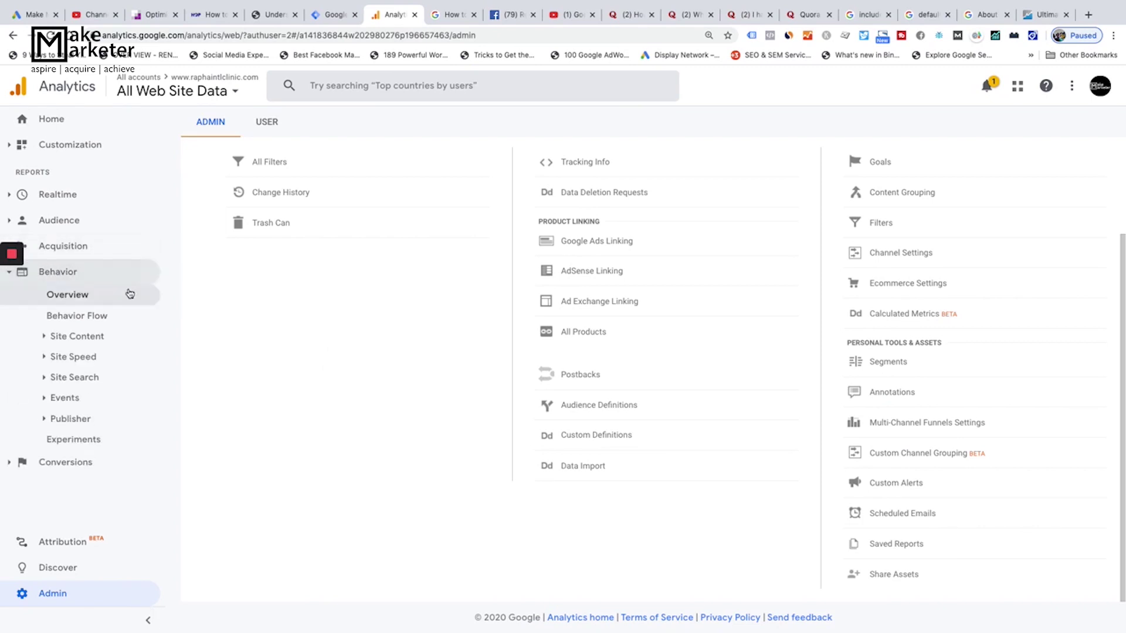
left_click(93, 297)
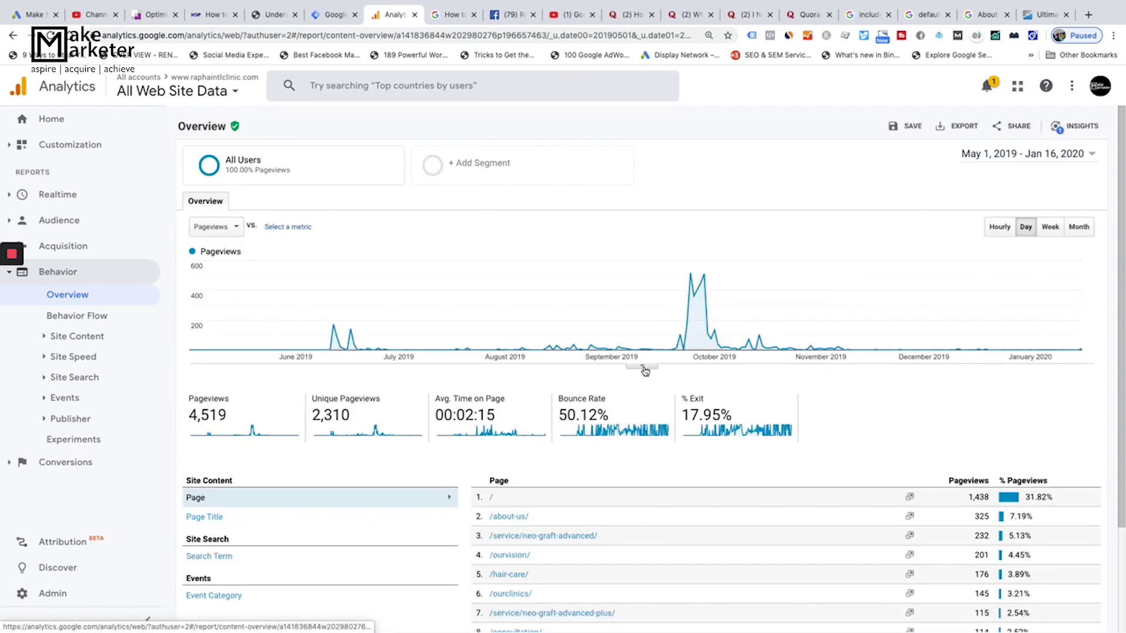
left_click(643, 366)
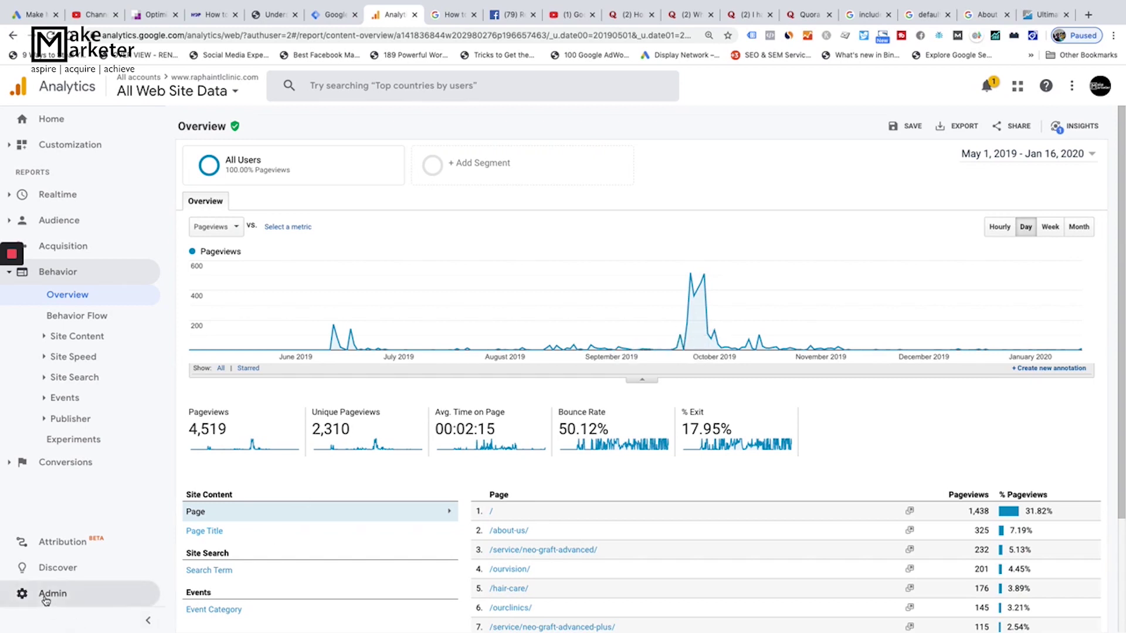
View the creation form for a new attribution model in the admin Multi-Channel Funnels Settings, cancel it and return to the admin overview
left_click(103, 594)
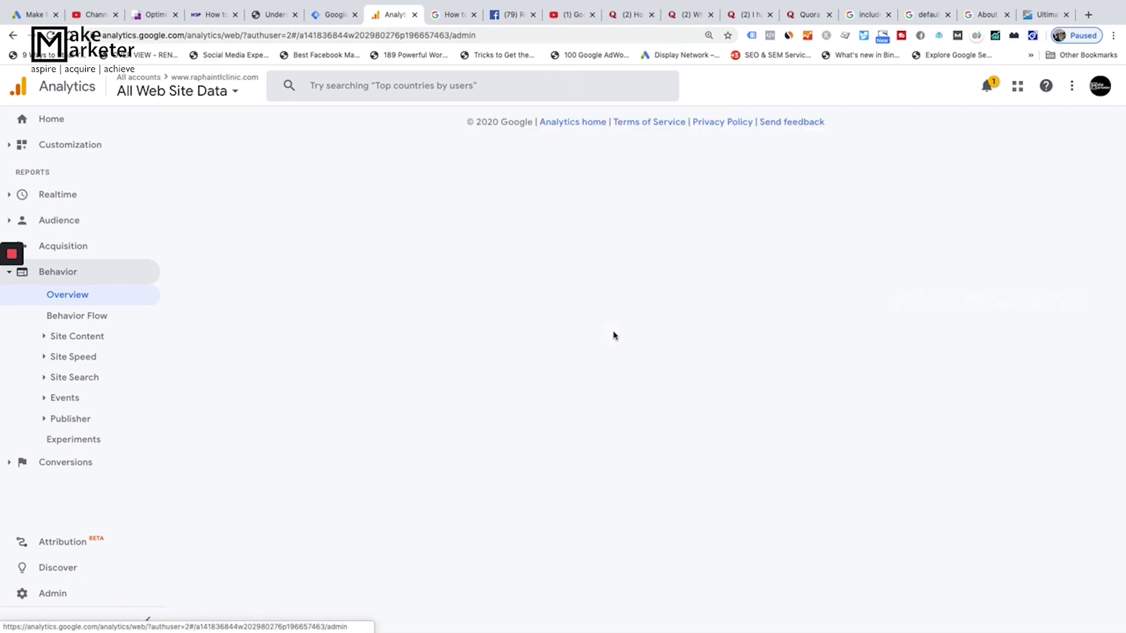
scroll(925, 389, "down", 2)
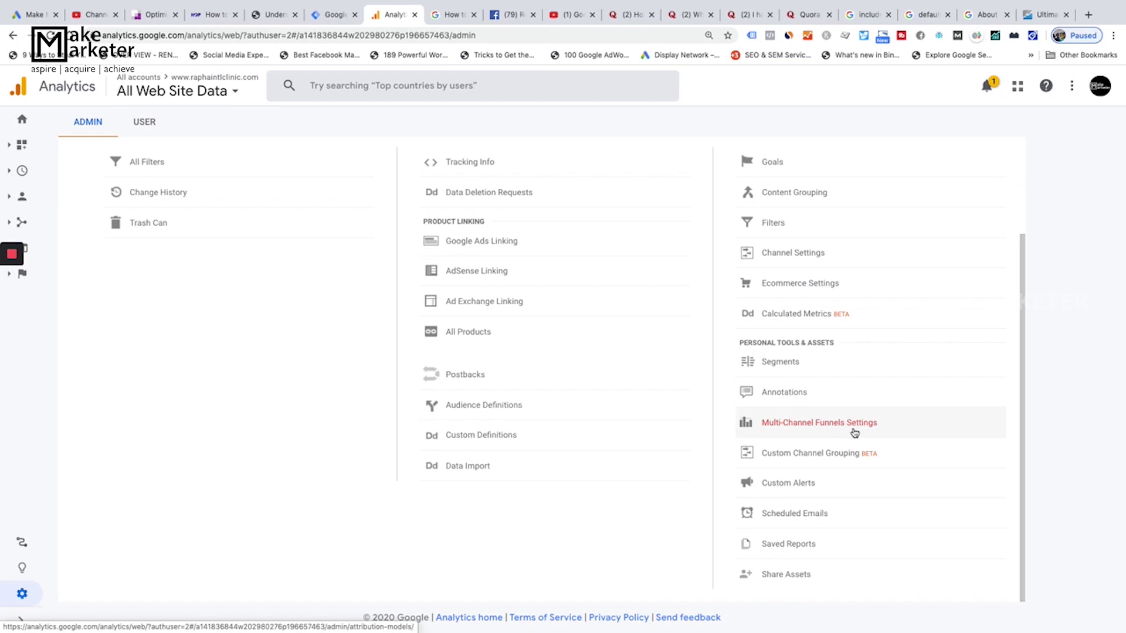
left_click(855, 432)
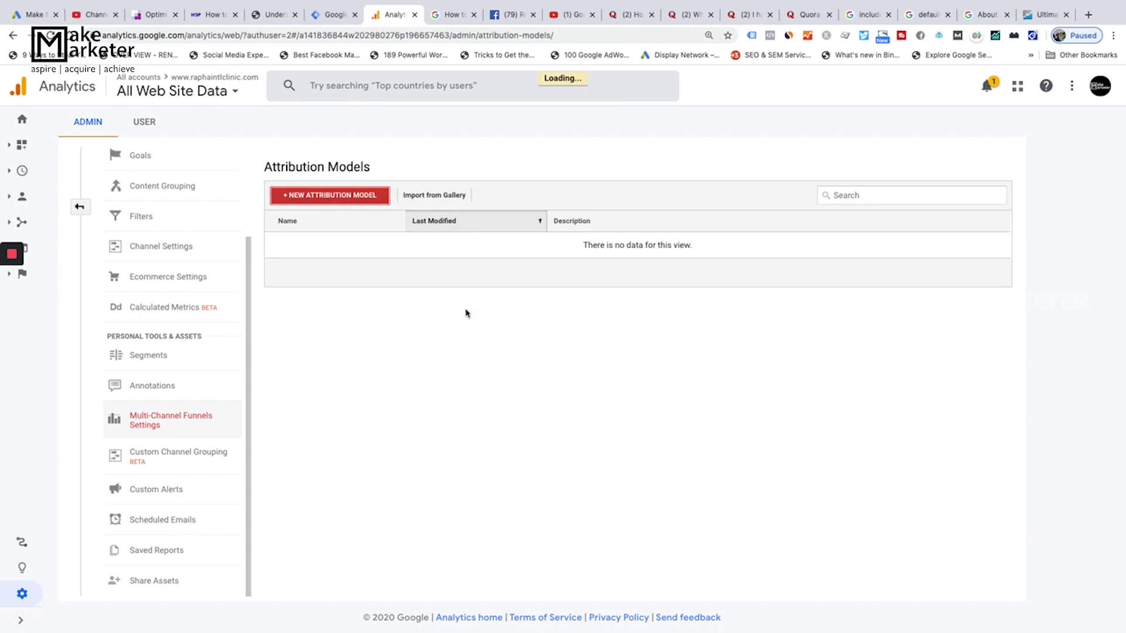
left_click(335, 201)
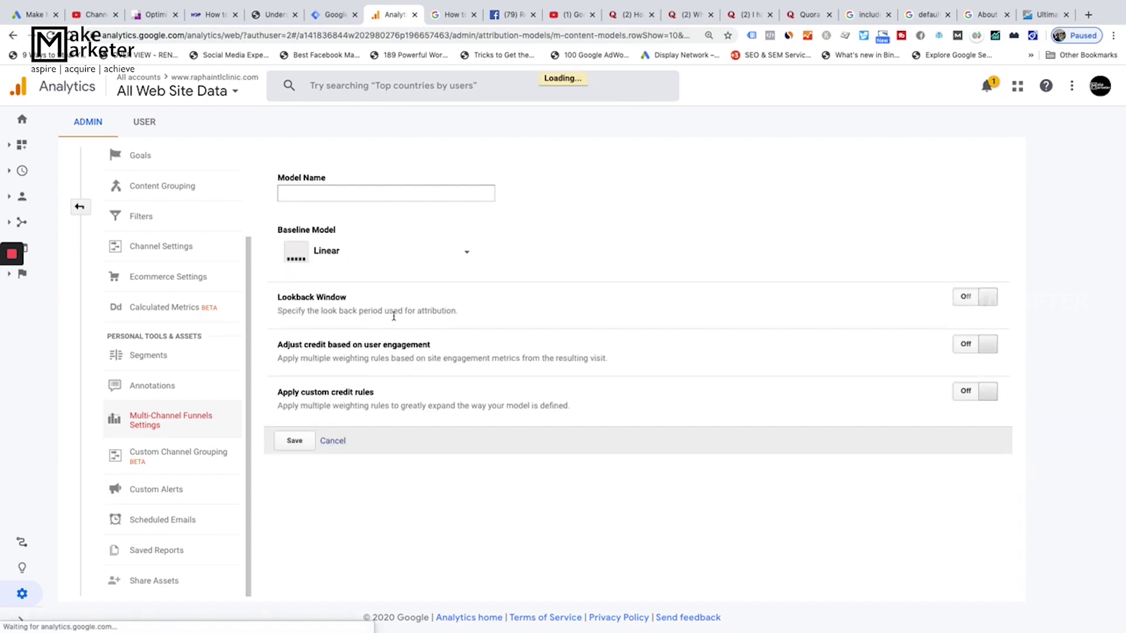
left_click(333, 441)
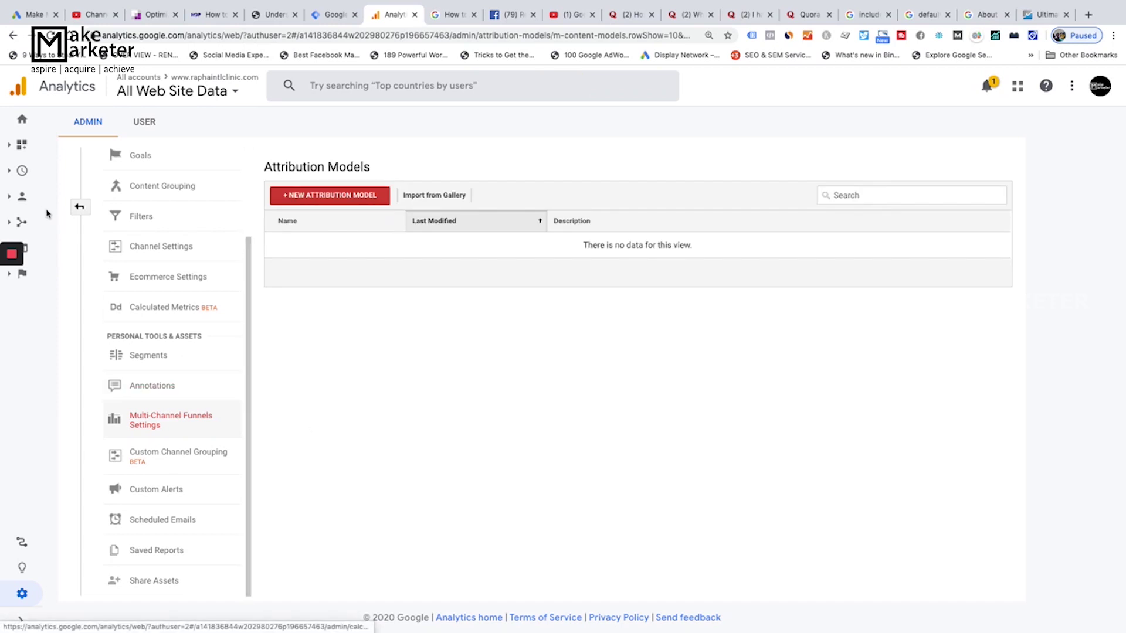
left_click(76, 210)
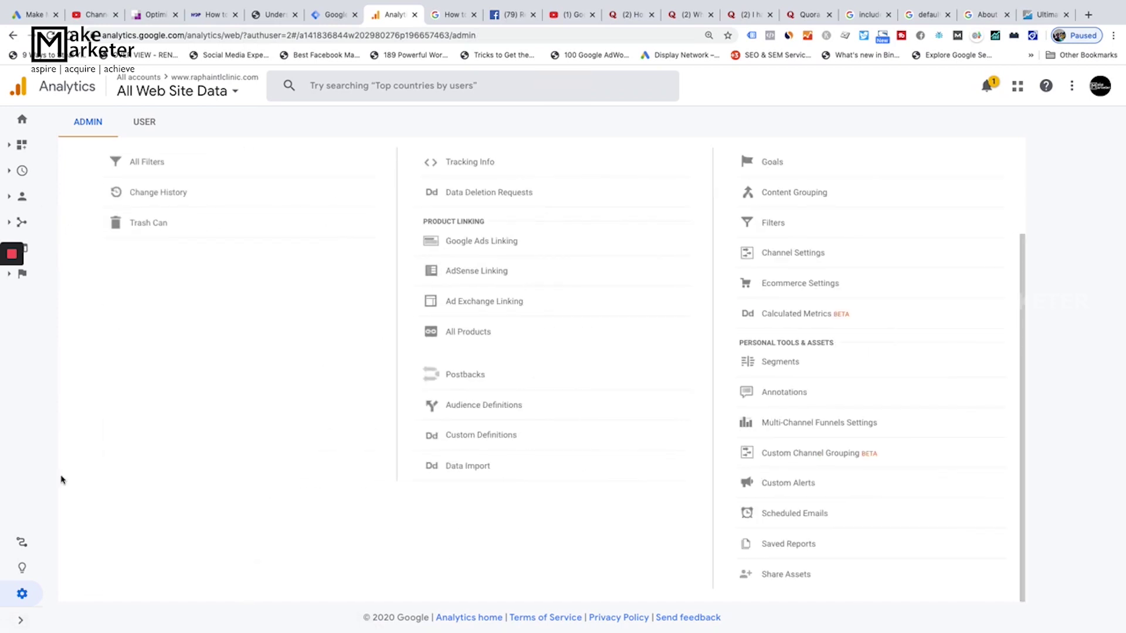
View the sharing methods for the 50% Scroll segment in Share Assets, cancel sharing and return to the admin overview
left_click(21, 623)
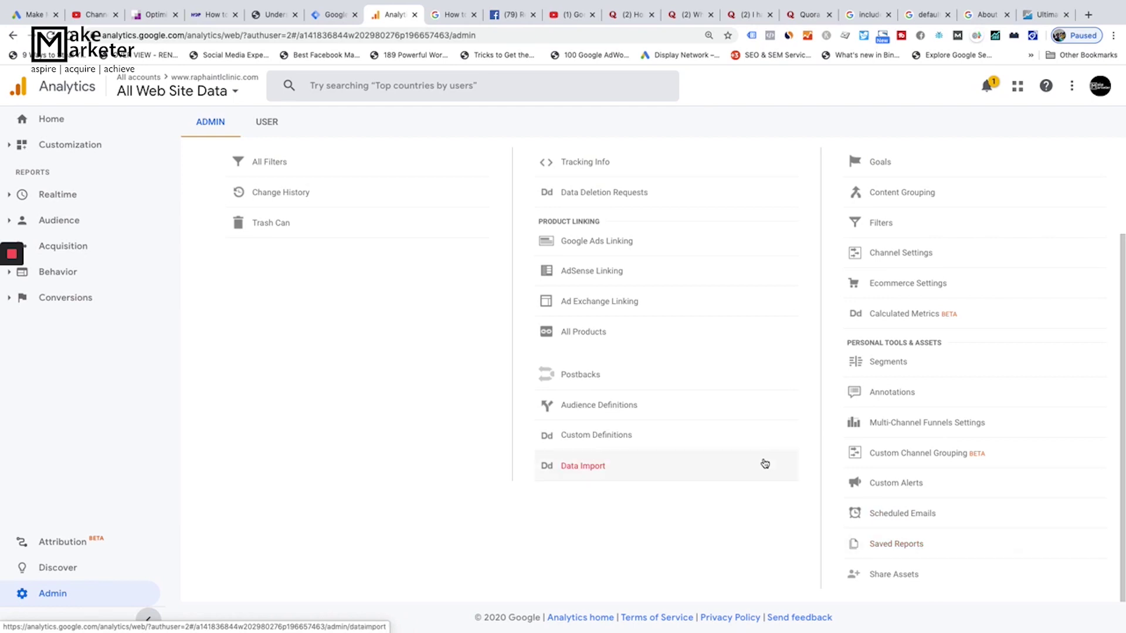
left_click(889, 581)
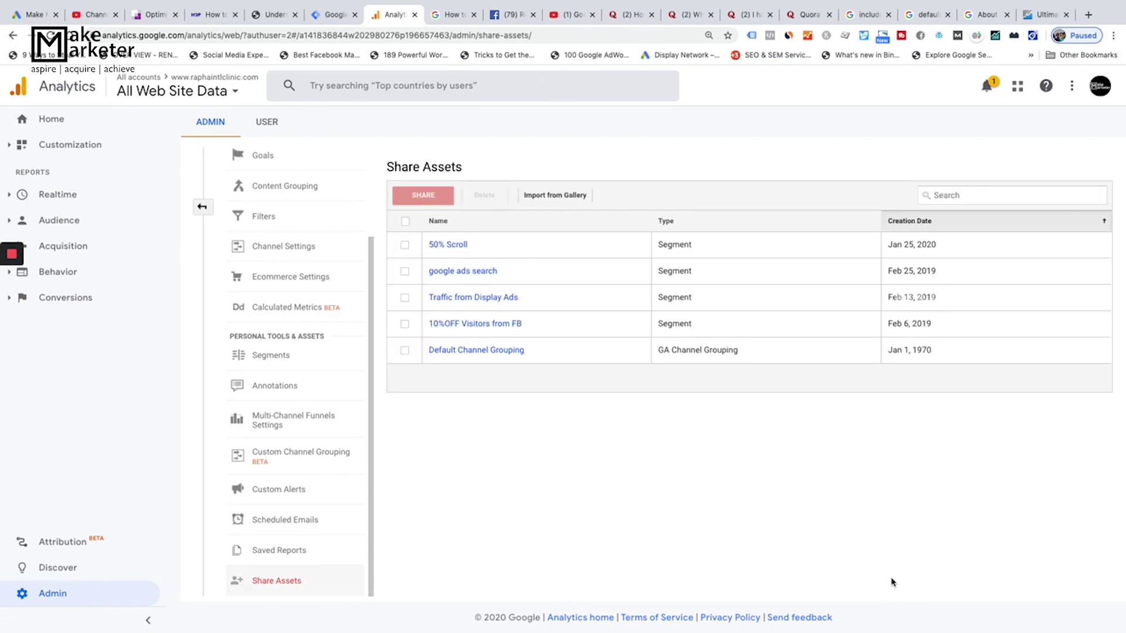
left_click(404, 246)
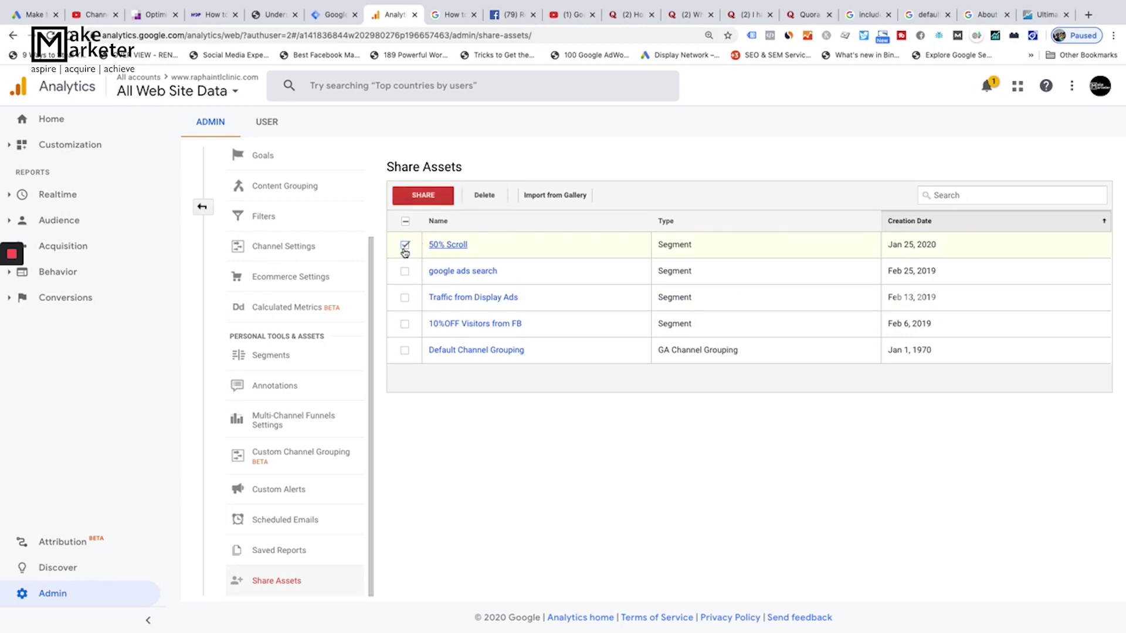
left_click(426, 195)
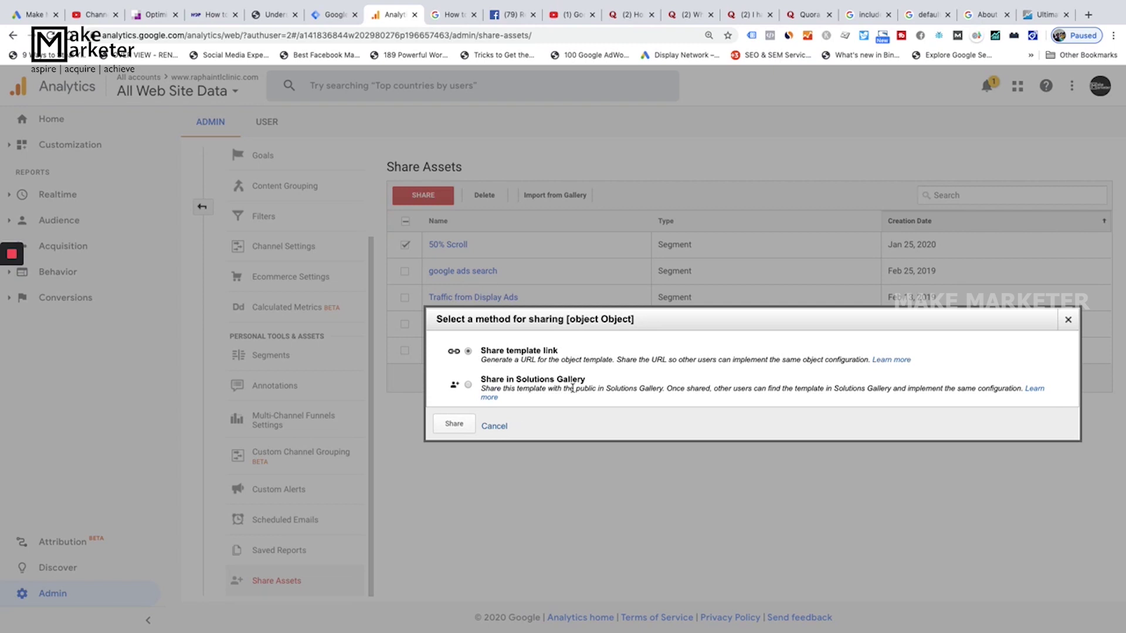
left_click(495, 428)
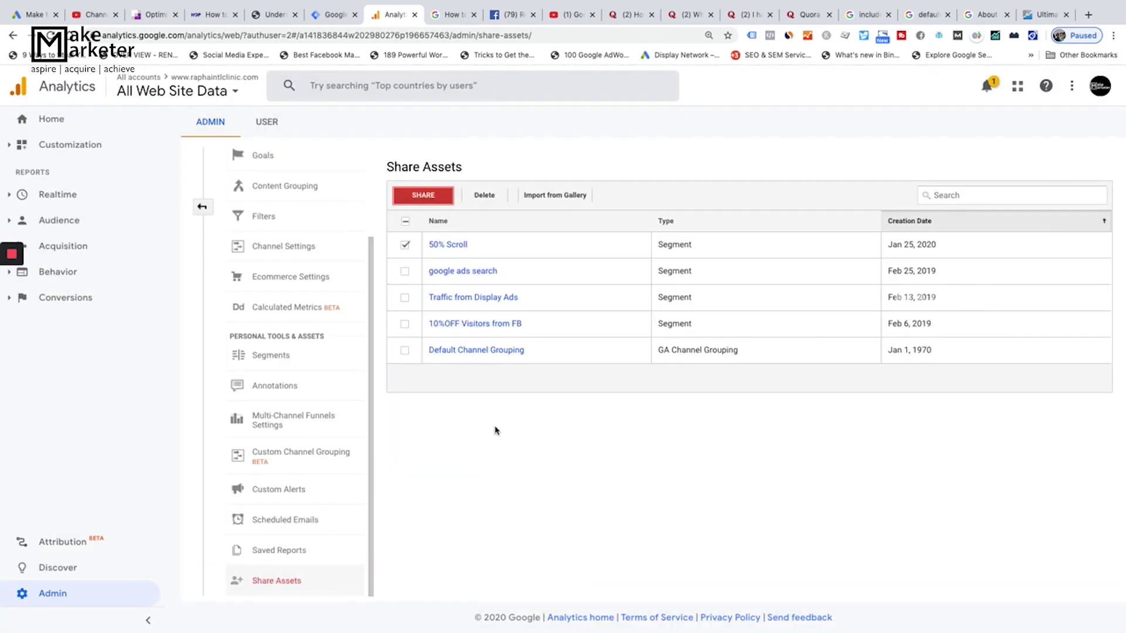
left_click(201, 210)
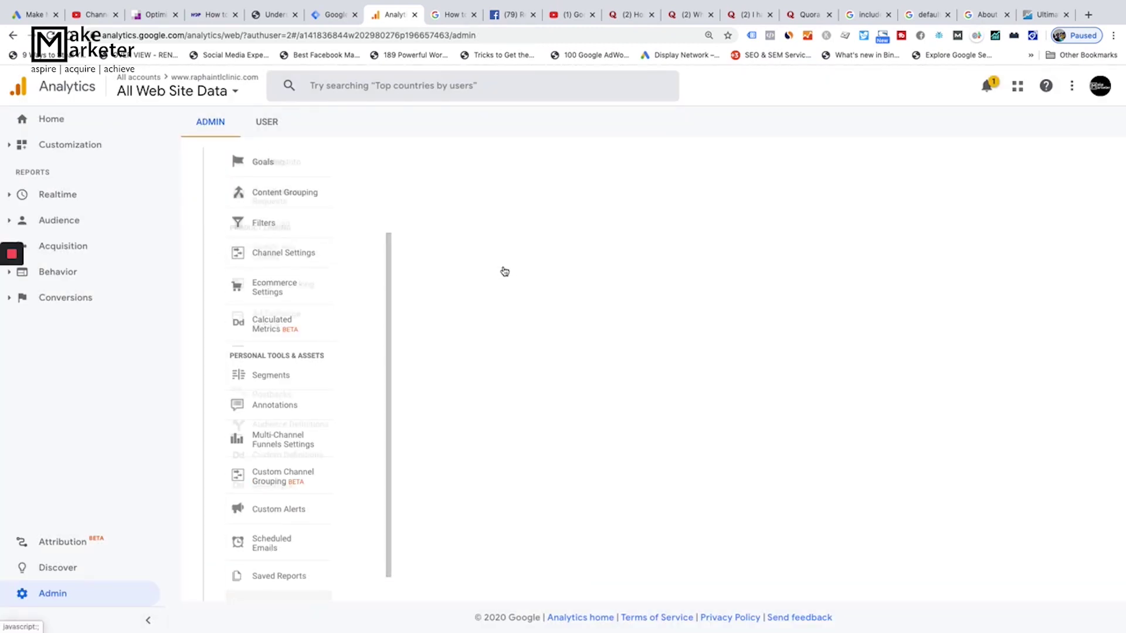